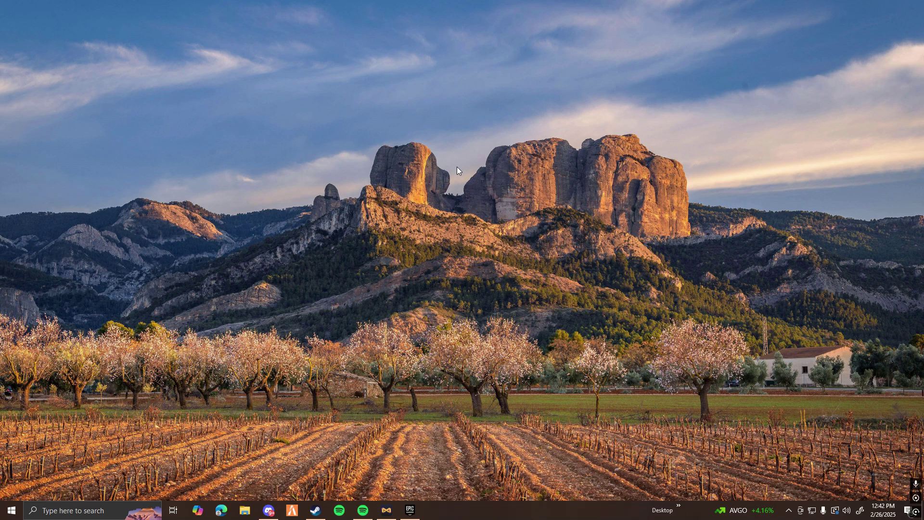
# - Download the 2022 BMW M5 Competition SPORT archive 779e77-2022_BMWM5 (1).rar from its GTA5-Mods.com page
pyautogui.hotkey('alt', 'Tab')
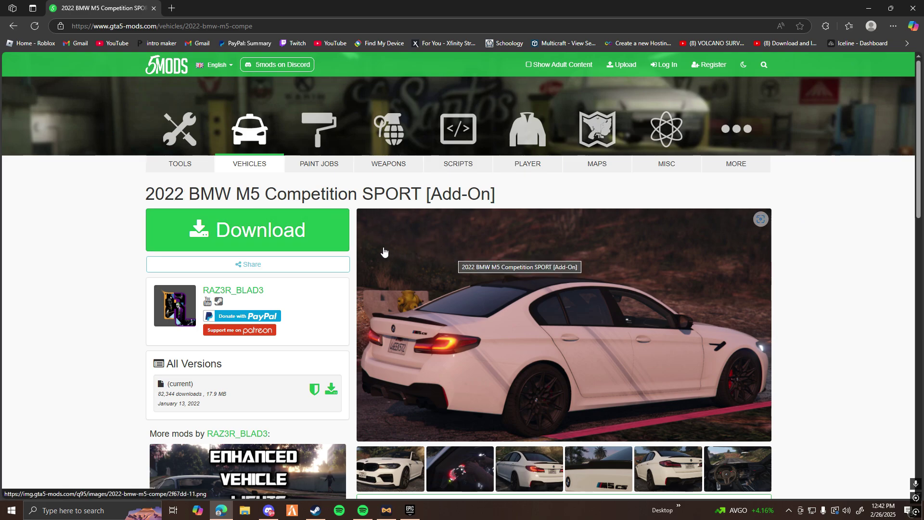
pyautogui.click(313, 235)
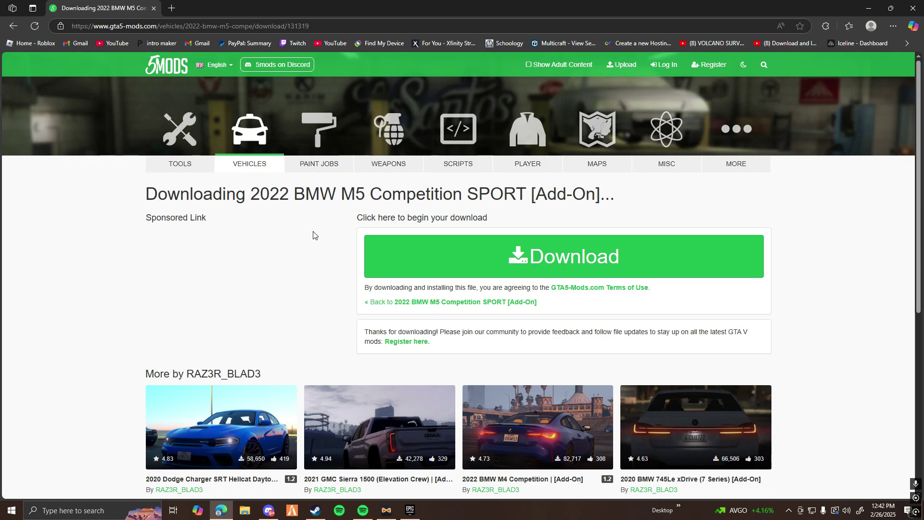
pyautogui.click(495, 244)
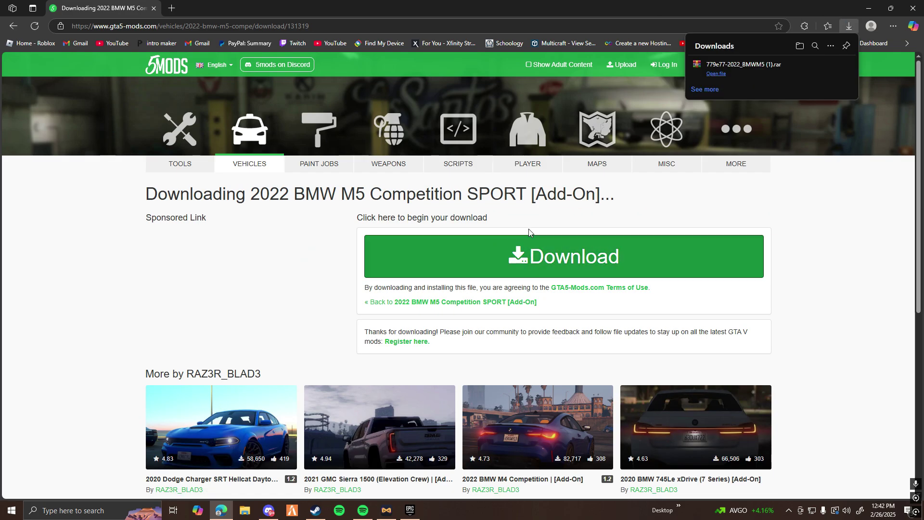
# - Open the downloaded archive and browse Add-On > 22m5 to locate the dlc.rpf file
pyautogui.click(717, 74)
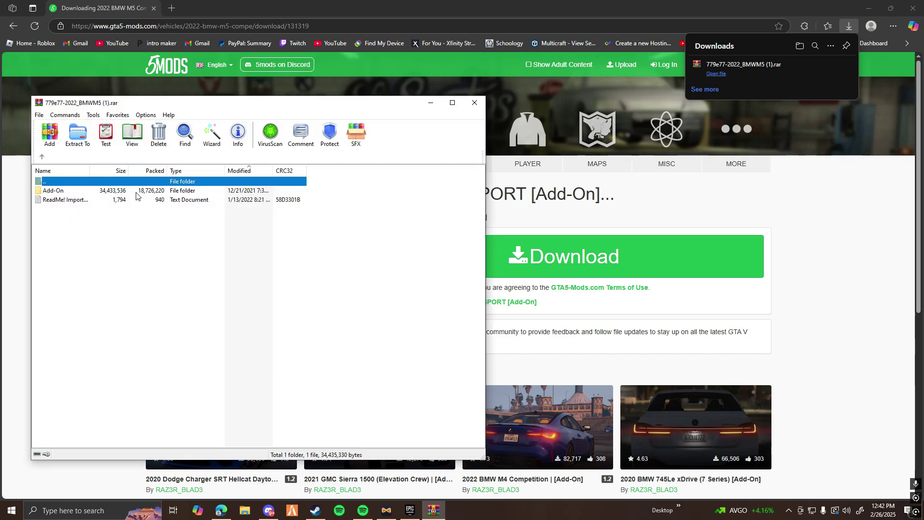
pyautogui.doubleClick(62, 193)
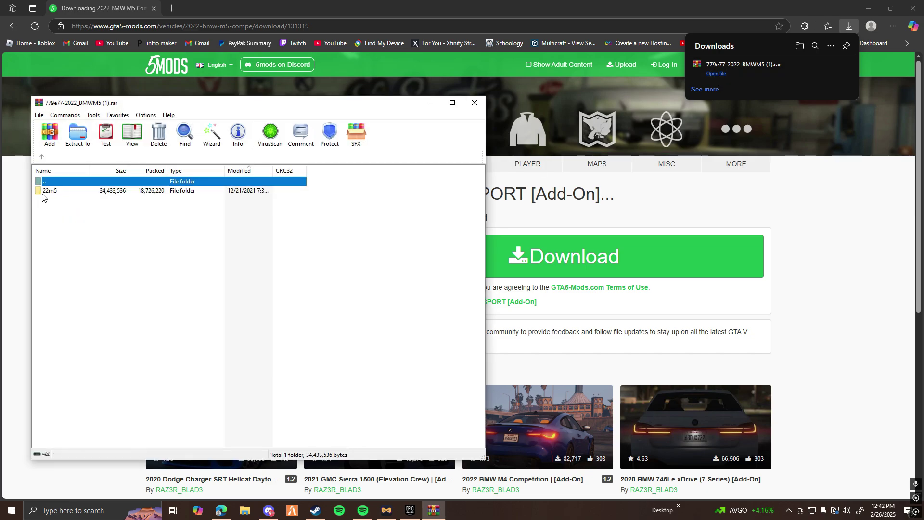
pyautogui.click(46, 195)
pyautogui.doubleClick(55, 193)
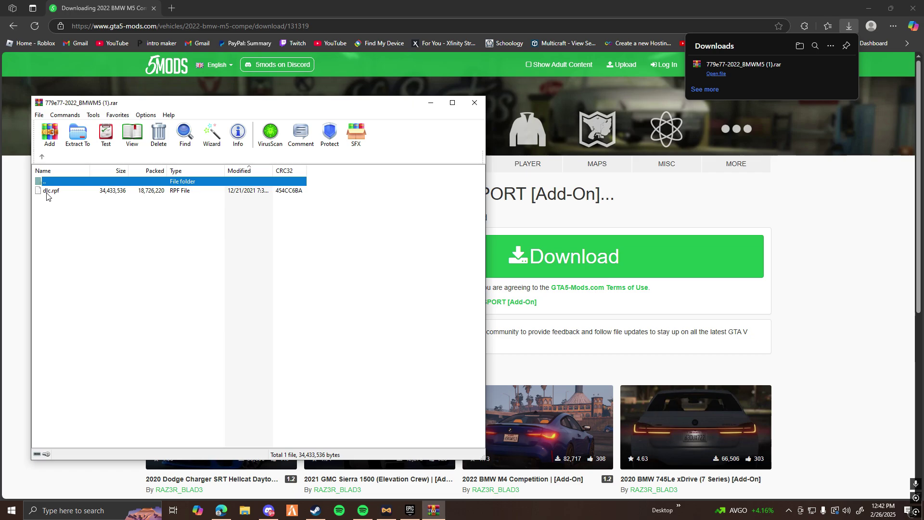
pyautogui.click(49, 195)
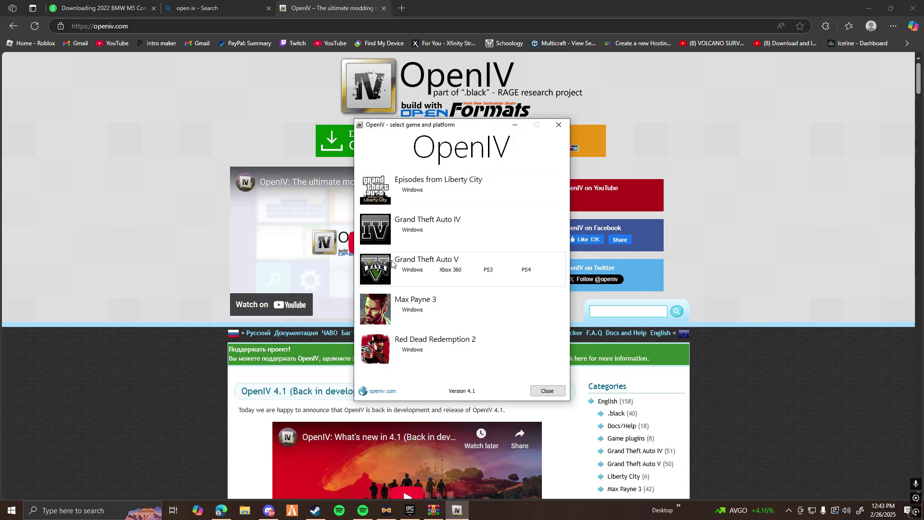
# - Choose Grand Theft Auto V for Windows in OpenIV's game selector
pyautogui.click(413, 271)
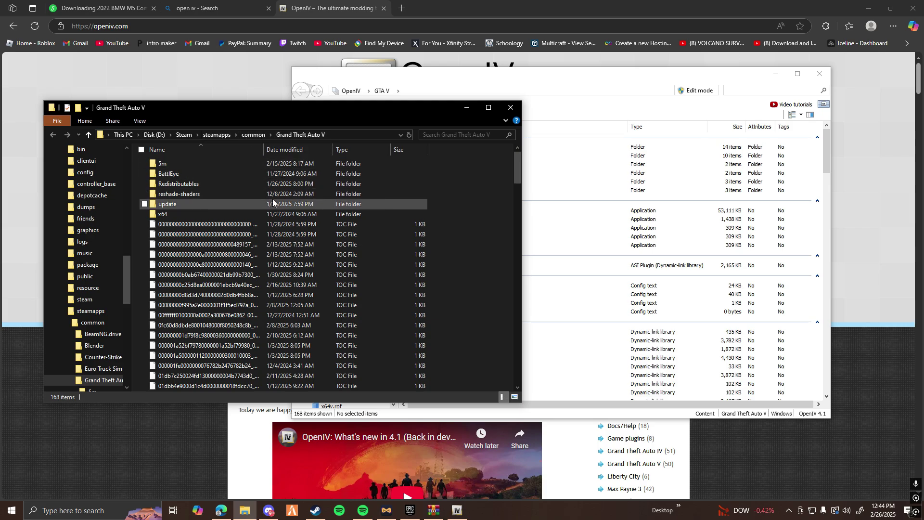
# - Open the 5m folder in the Steam Grand Theft Auto V directory to see its car mods and dlc.rpf
pyautogui.click(192, 163)
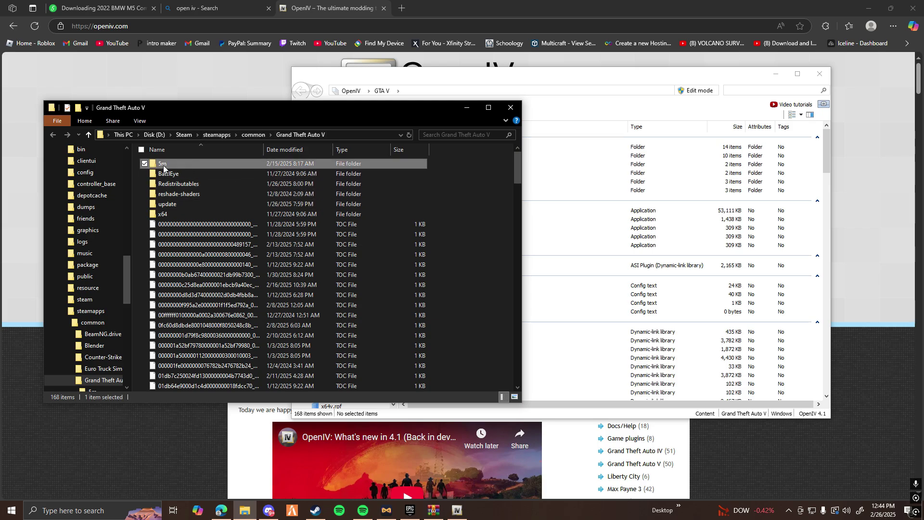
pyautogui.rightClick(456, 194)
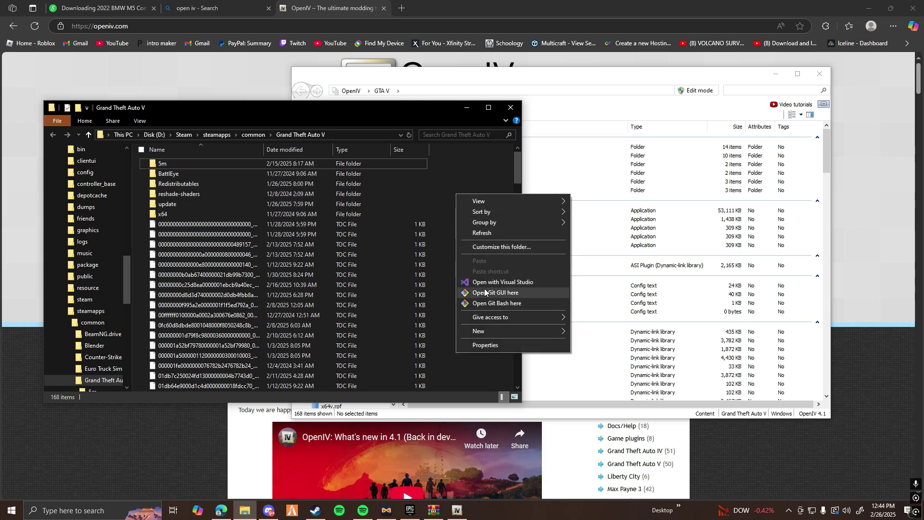
pyautogui.click(470, 166)
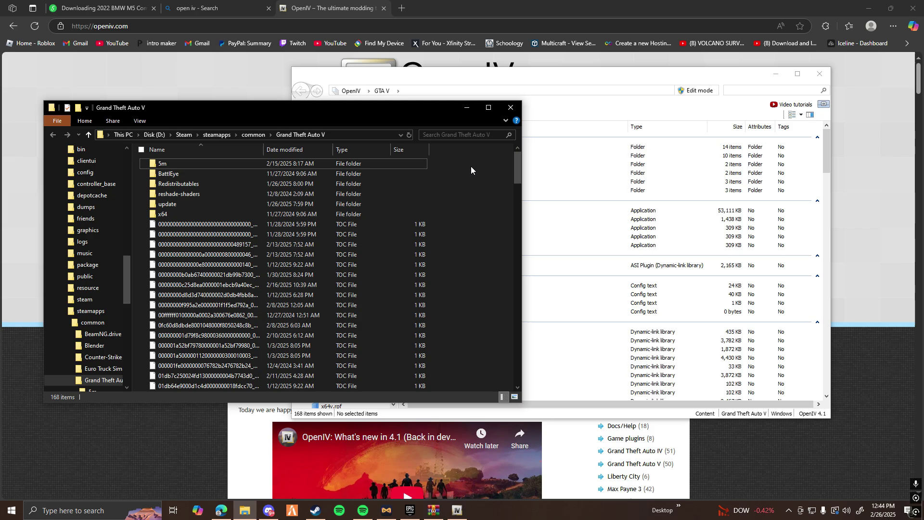
pyautogui.doubleClick(390, 165)
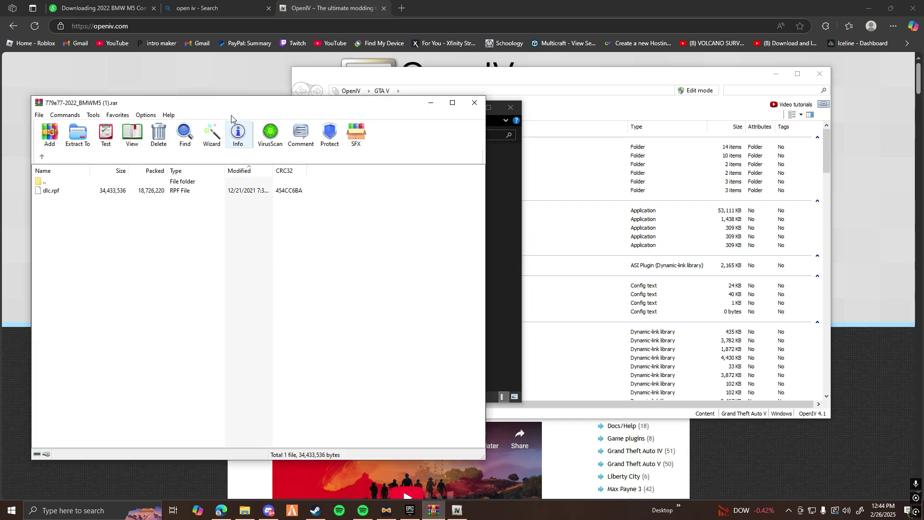
# - Drag the 22m5 folder from the WinRAR archive into the 5m folder, then close WinRAR
pyautogui.moveTo(236, 106); pyautogui.dragTo(700, 103)
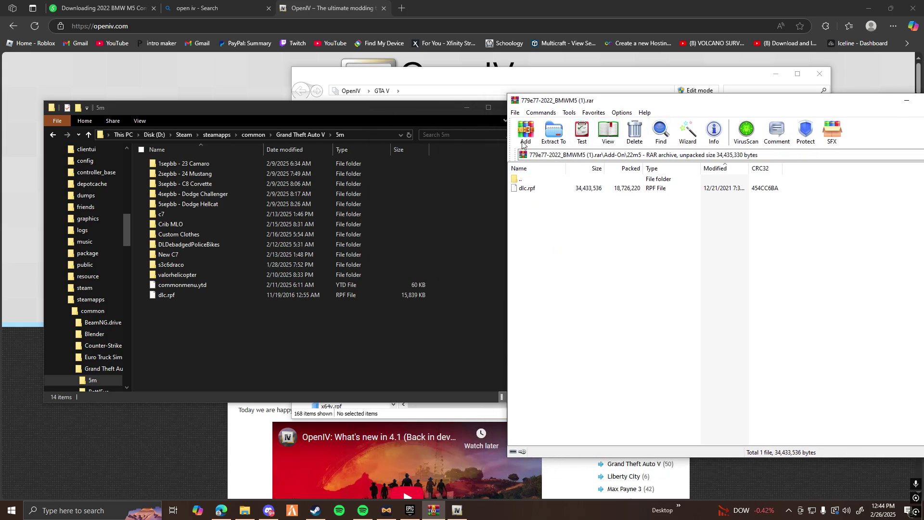
pyautogui.click(518, 155)
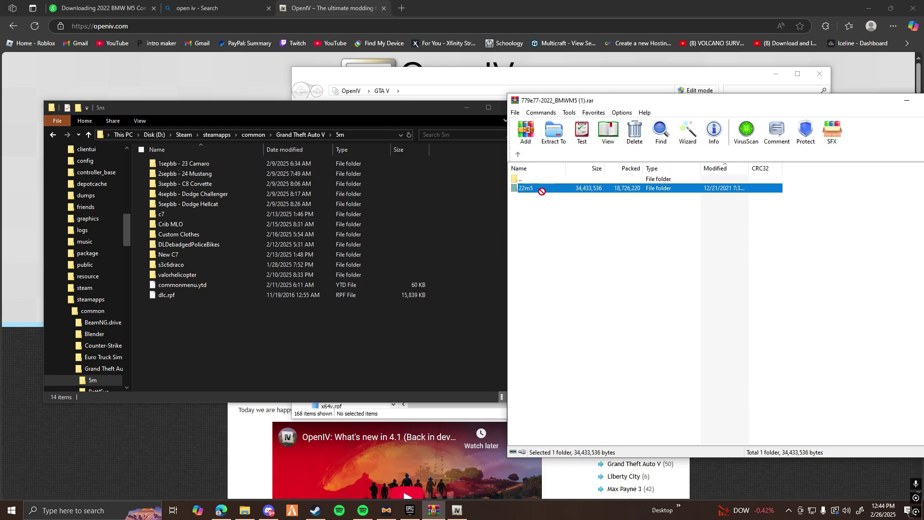
pyautogui.moveTo(540, 190); pyautogui.dragTo(286, 344)
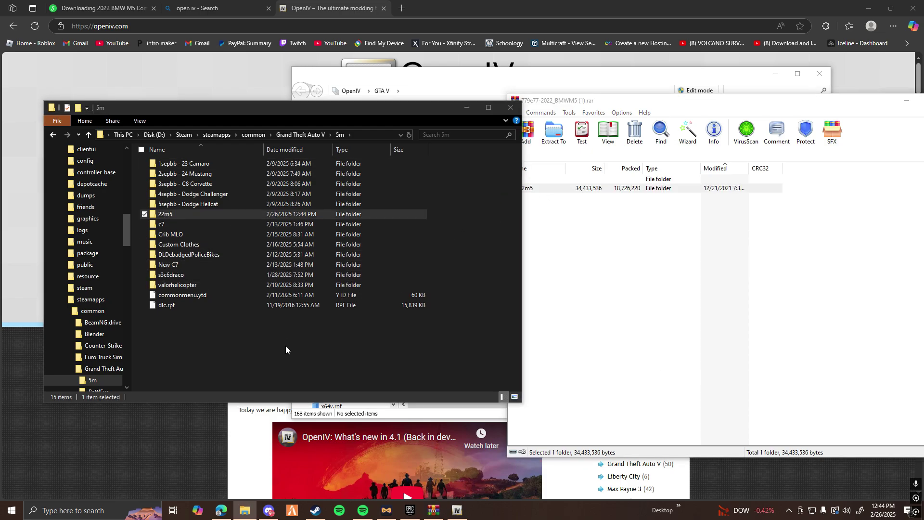
pyautogui.click(286, 349)
pyautogui.moveTo(736, 102); pyautogui.dragTo(470, 100)
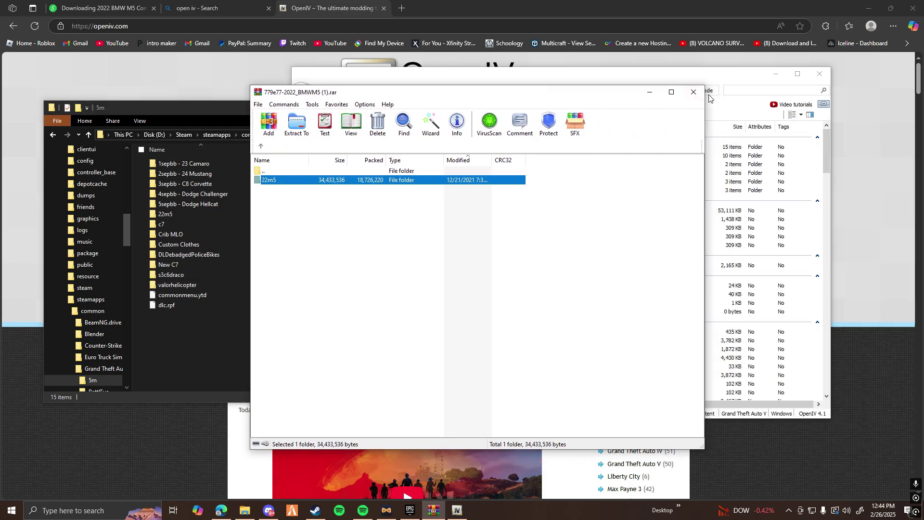
pyautogui.click(695, 84)
pyautogui.click(337, 377)
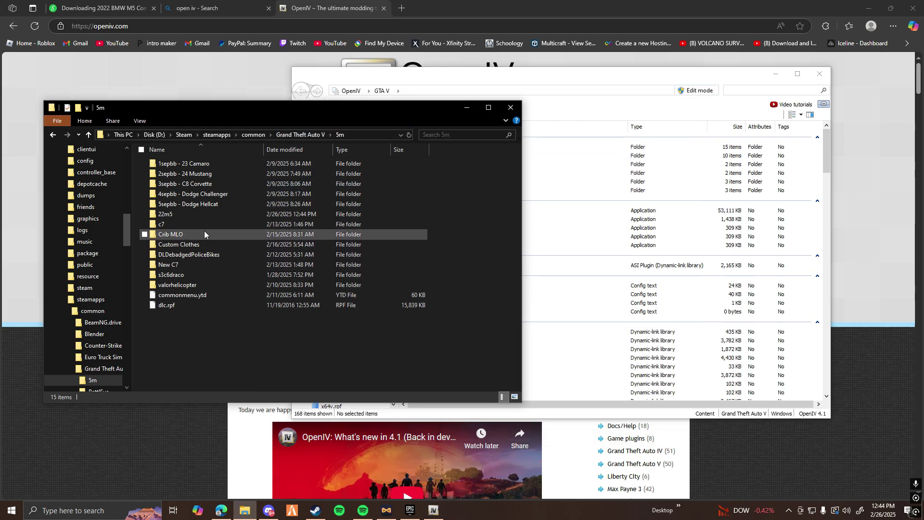
# - Inside the 22m5 folder, create a new folder named stream
pyautogui.doubleClick(200, 215)
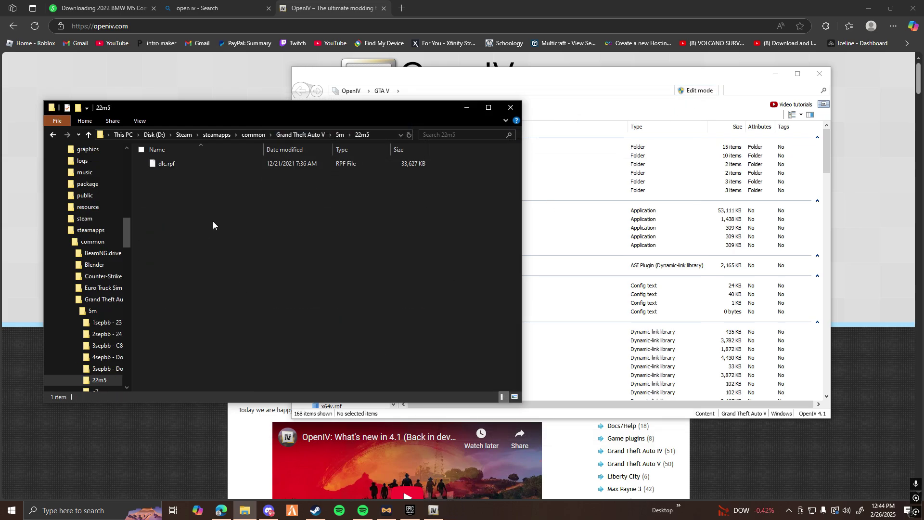
pyautogui.click(178, 164)
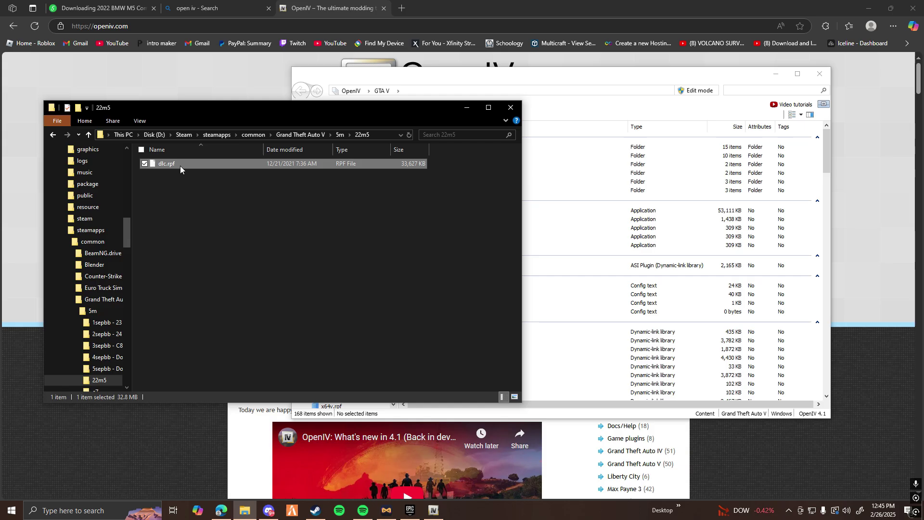
pyautogui.click(303, 182)
pyautogui.rightClick(221, 201)
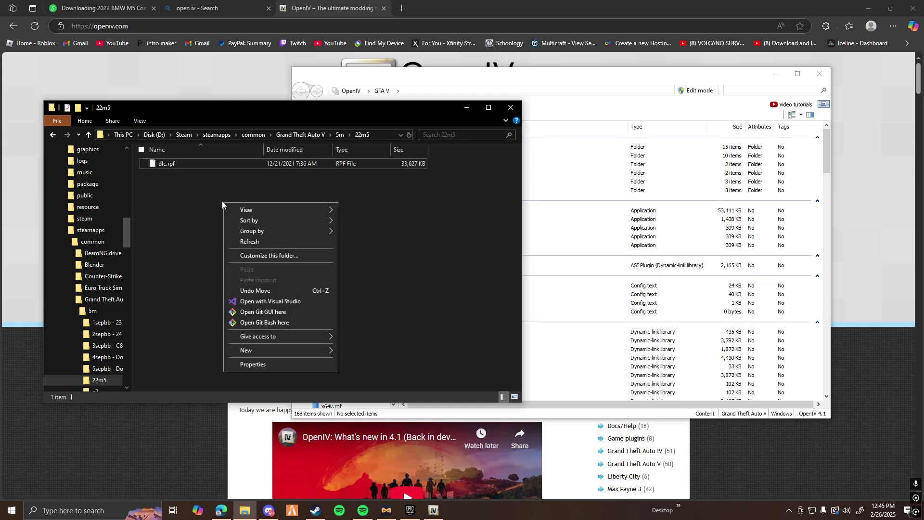
pyautogui.moveTo(326, 350)
pyautogui.click(373, 353)
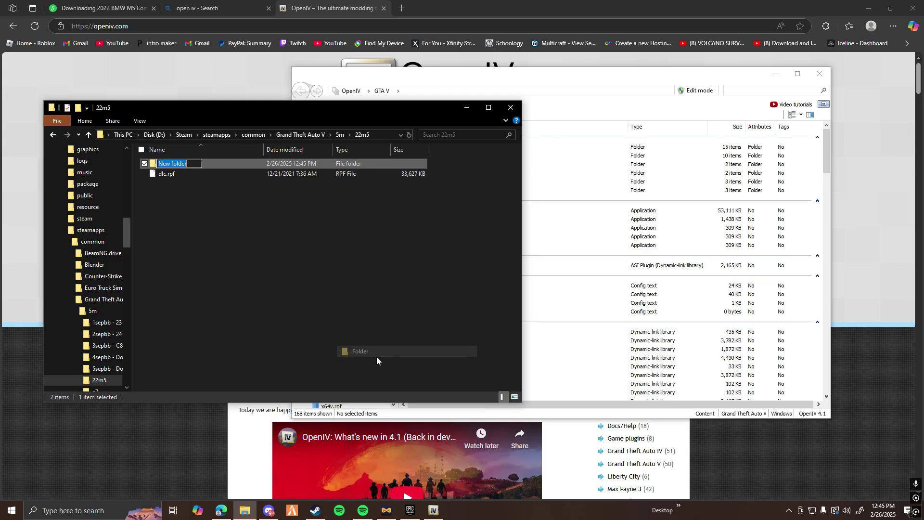
pyautogui.write('stream')
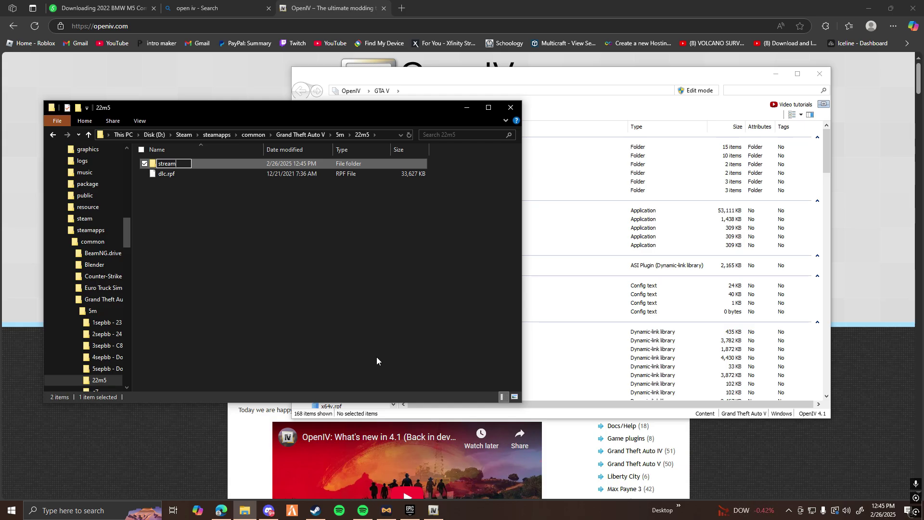
pyautogui.press('Return')
# - Create a second new folder named data beside it
pyautogui.rightClick(298, 272)
pyautogui.moveTo(343, 418)
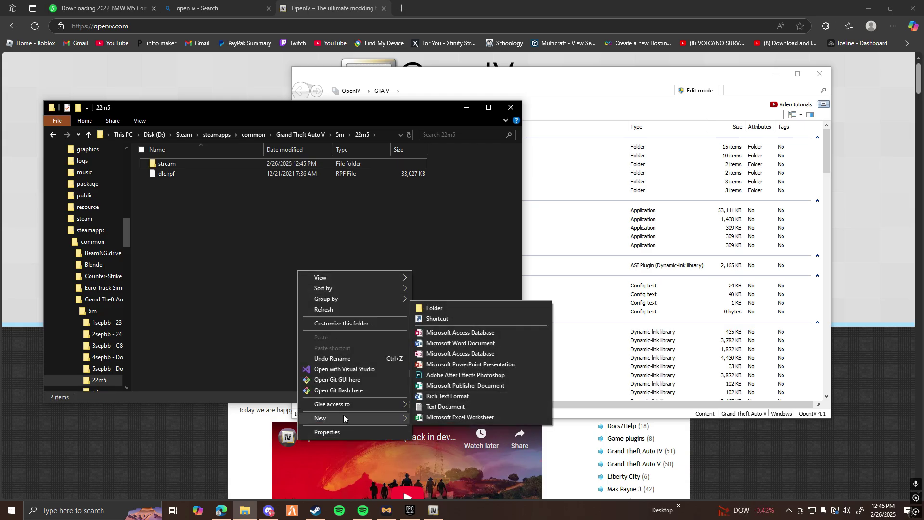
pyautogui.click(463, 309)
pyautogui.write('data')
pyautogui.press('Return')
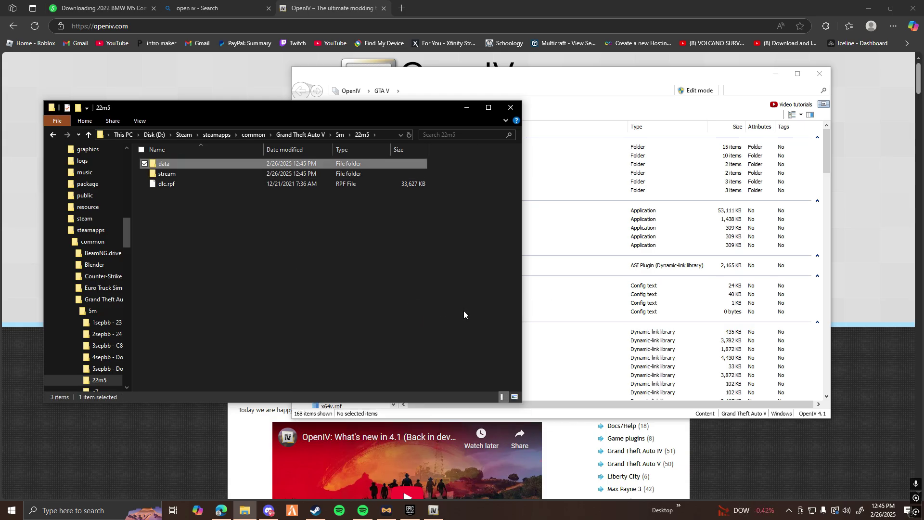
pyautogui.click(350, 286)
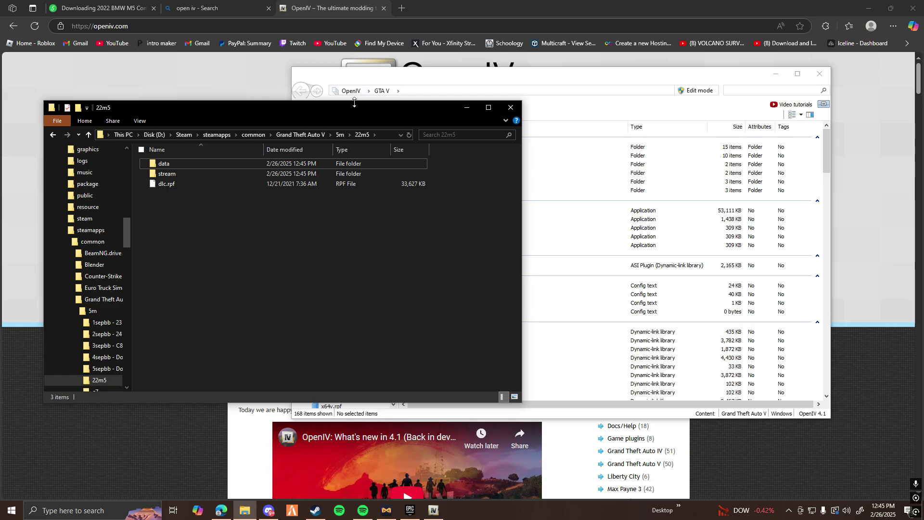
# - Browse 5m > 22m5 > dlc.rpf in OpenIV, enable edit mode, and open its data folder
pyautogui.moveTo(350, 108); pyautogui.dragTo(325, 108)
pyautogui.moveTo(462, 80); pyautogui.dragTo(638, 87)
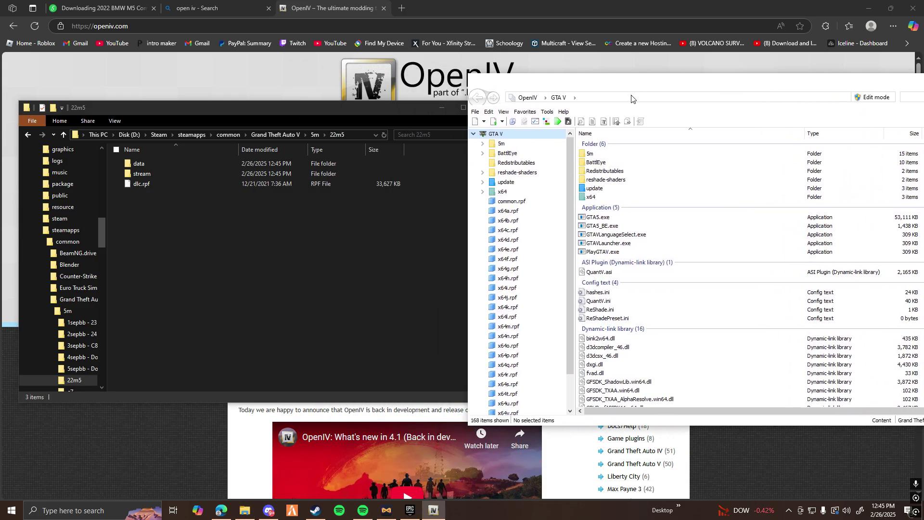
pyautogui.doubleClick(608, 154)
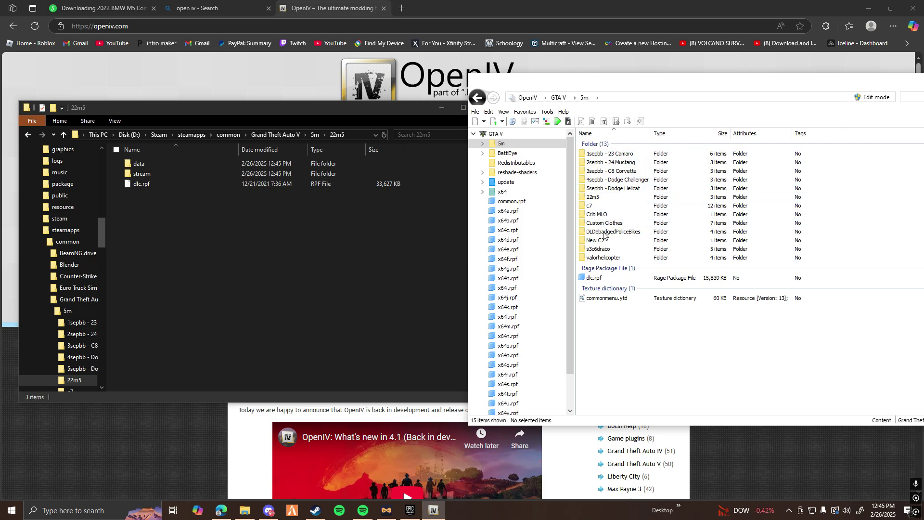
pyautogui.doubleClick(605, 201)
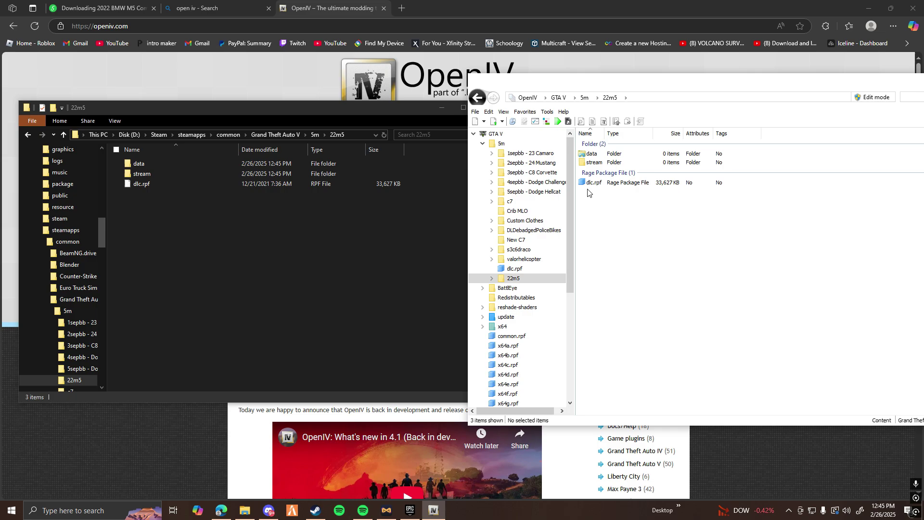
pyautogui.doubleClick(595, 186)
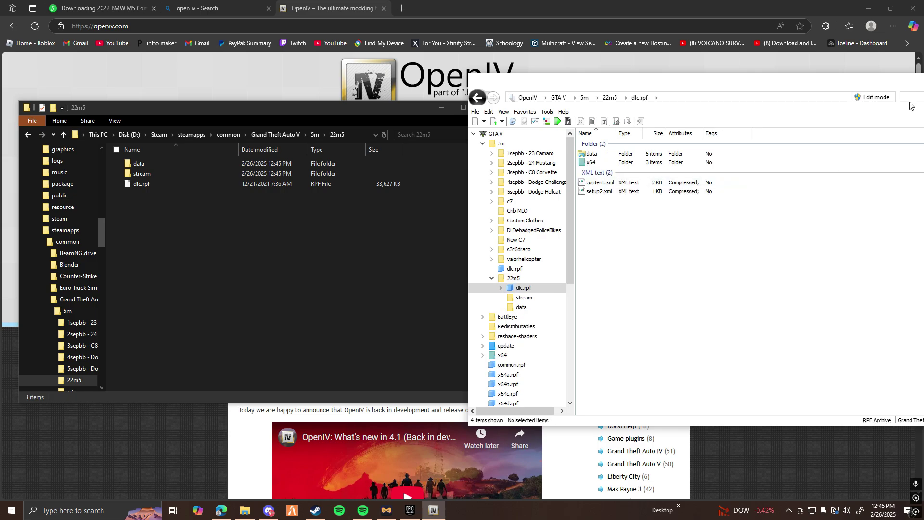
pyautogui.click(873, 97)
pyautogui.click(498, 291)
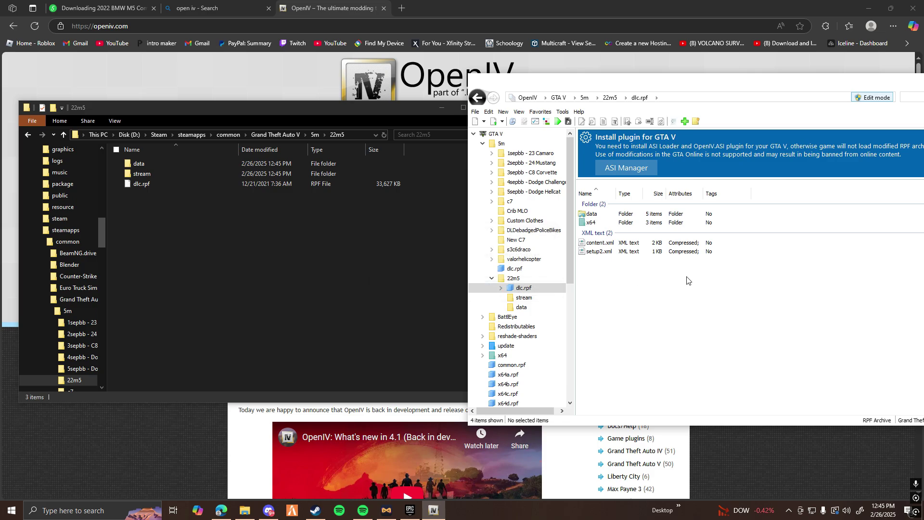
pyautogui.doubleClick(597, 213)
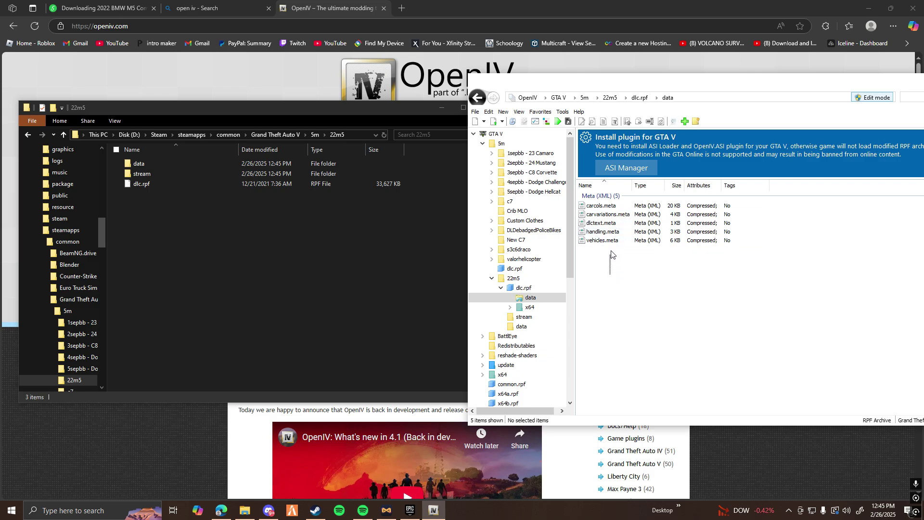
# - Extract the five .meta files, including handling.meta and vehicles.meta, into 22m5's data folder
pyautogui.moveTo(613, 282); pyautogui.dragTo(152, 166)
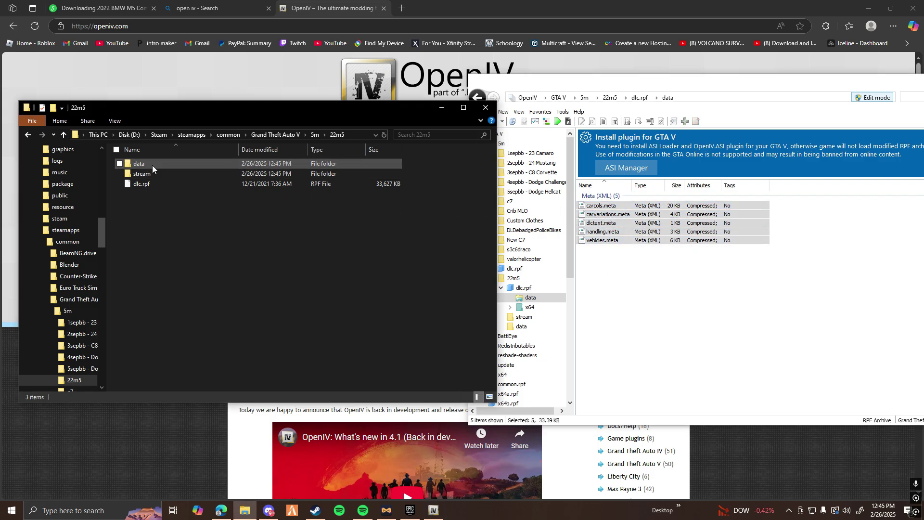
pyautogui.doubleClick(152, 166)
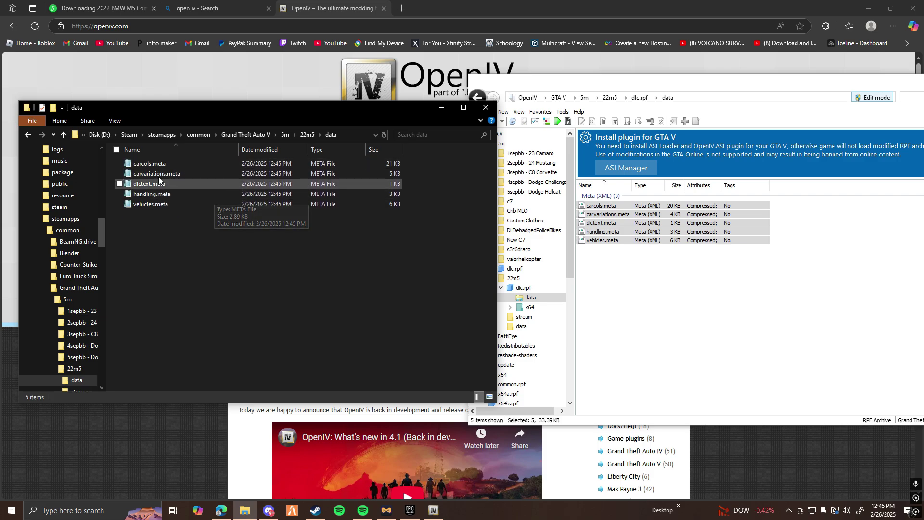
pyautogui.click(178, 193)
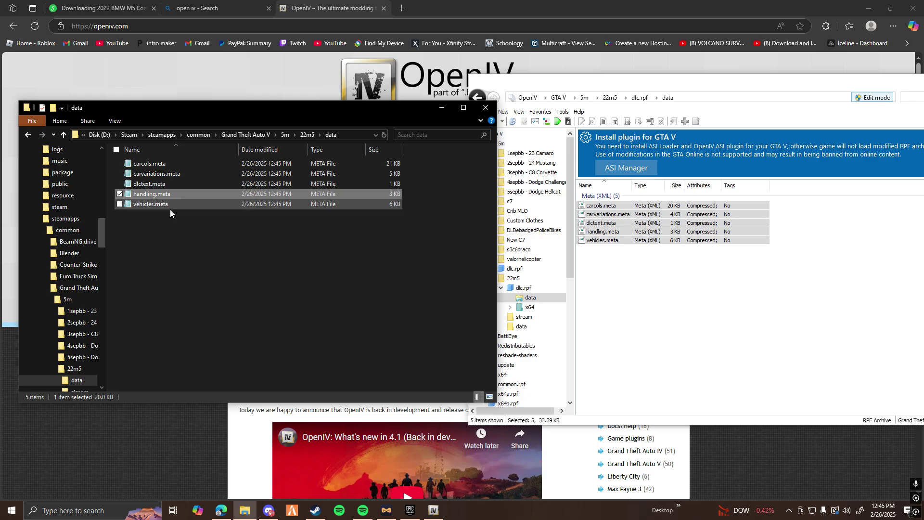
pyautogui.click(188, 224)
pyautogui.click(301, 136)
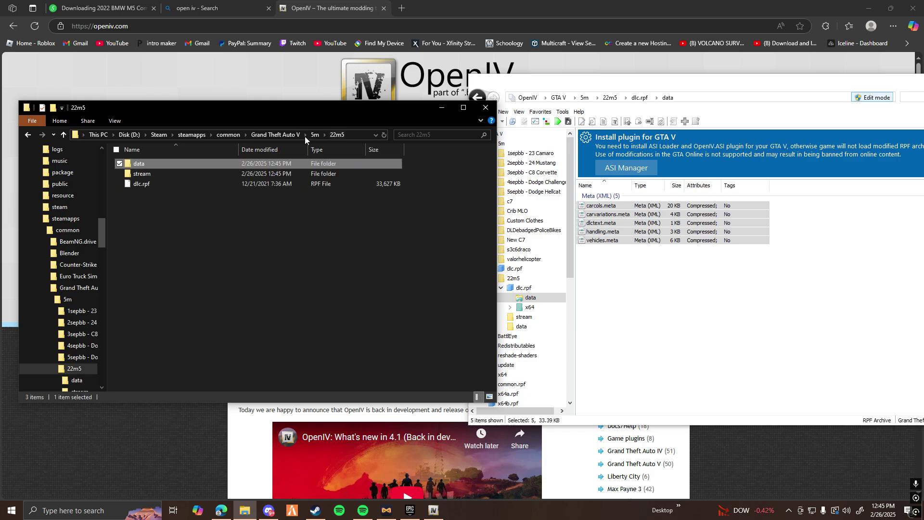
# - Extract 22m5.yft, 22m5_hi.yft and 22m5.ytd from x64 > vehicles.rpf into the stream folder
pyautogui.doubleClick(155, 175)
pyautogui.click(608, 214)
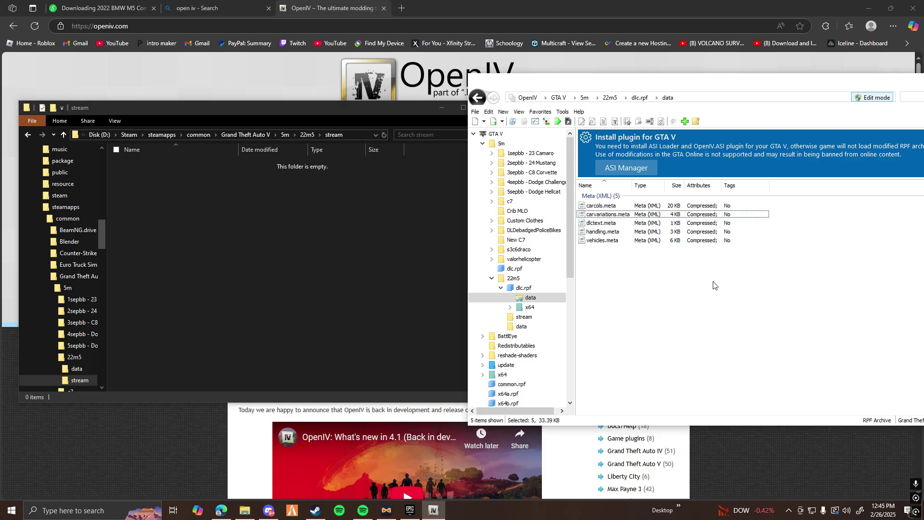
pyautogui.click(477, 98)
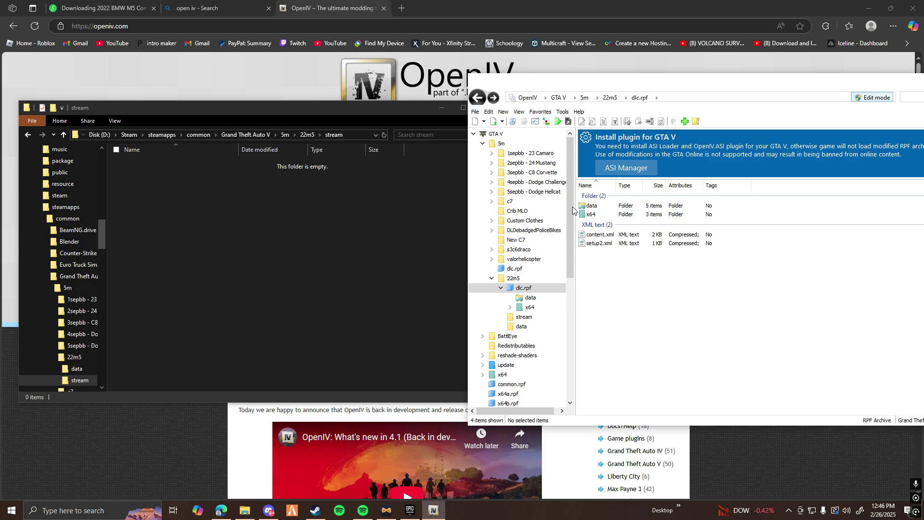
pyautogui.doubleClick(599, 215)
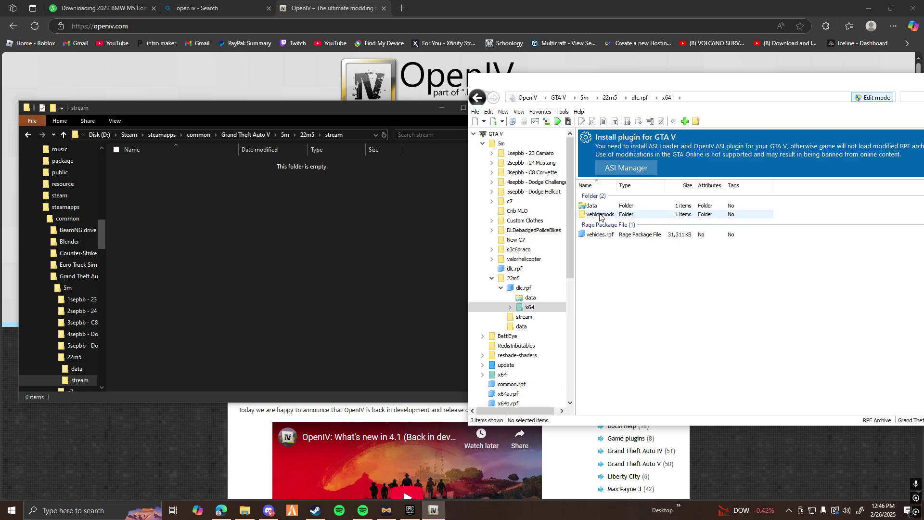
pyautogui.doubleClick(602, 235)
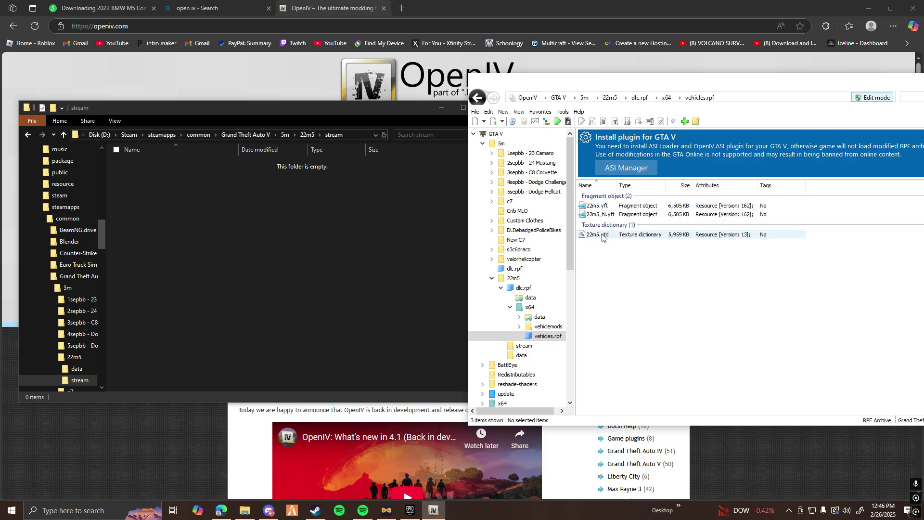
pyautogui.moveTo(604, 264); pyautogui.dragTo(601, 202)
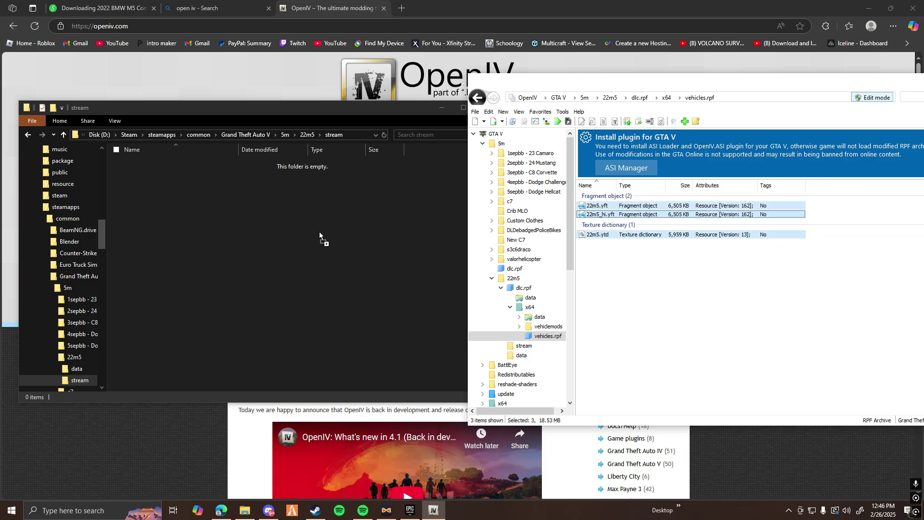
pyautogui.moveTo(319, 232); pyautogui.dragTo(319, 232)
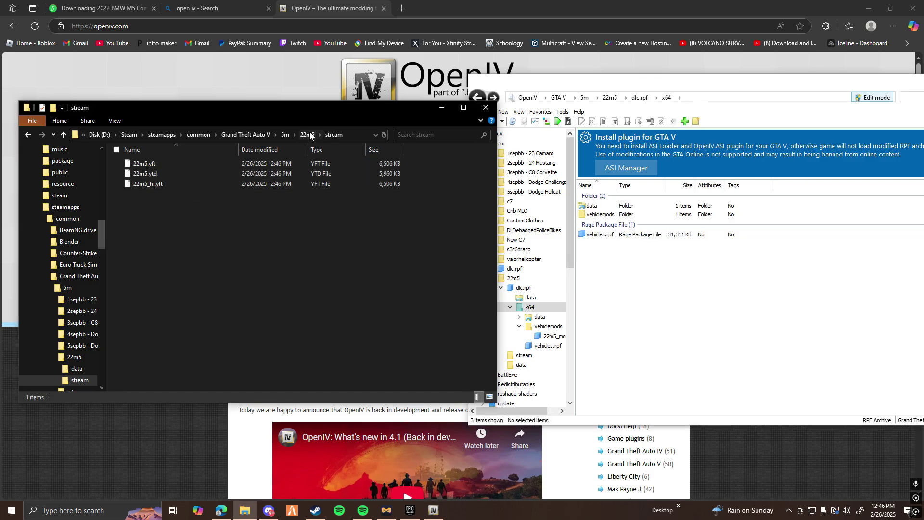
# - Check that the data and stream folders hold the extracted files
pyautogui.hotkey('alt', 'Up')
pyautogui.doubleClick(157, 163)
pyautogui.click(163, 173)
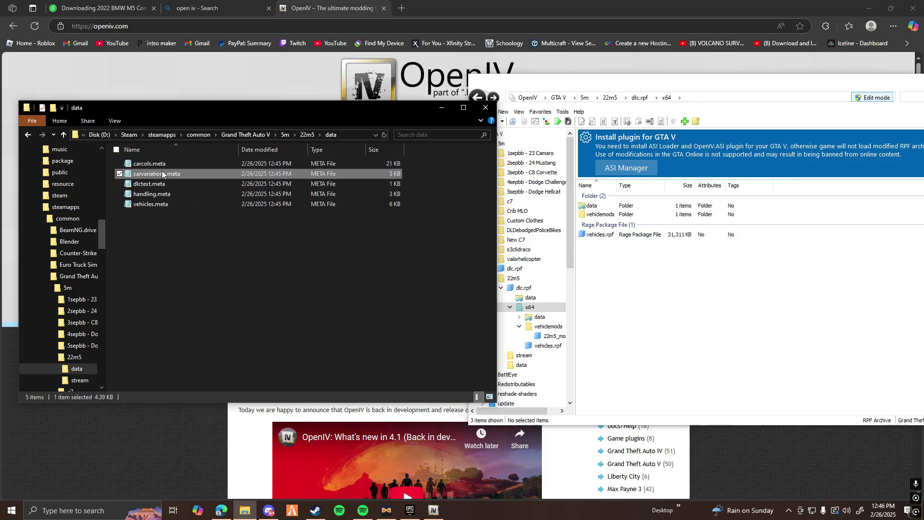
pyautogui.click(313, 135)
pyautogui.doubleClick(171, 172)
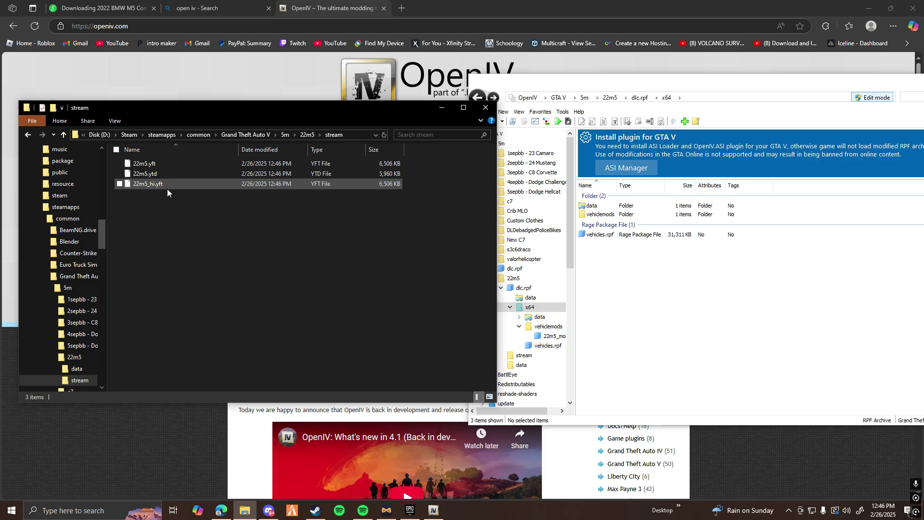
pyautogui.click(307, 135)
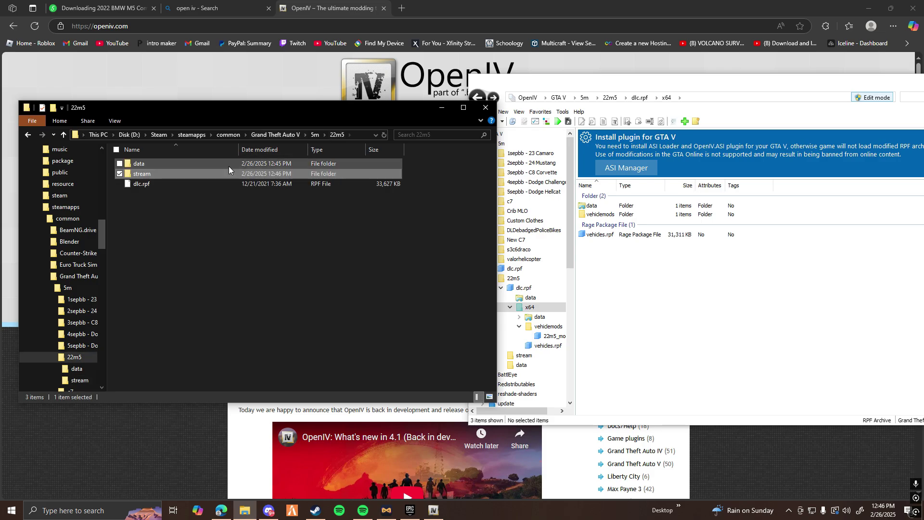
pyautogui.doubleClick(191, 185)
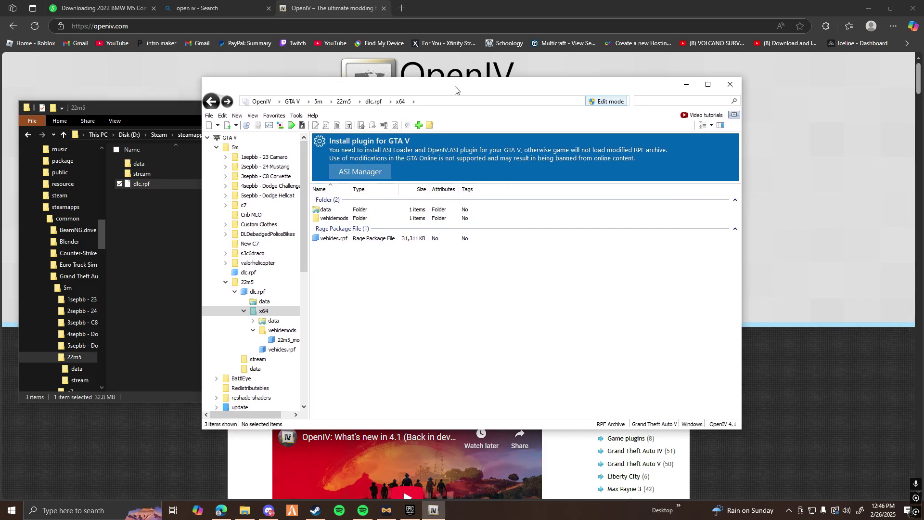
# - Close OpenIV and the browser, then delete dlc.rpf from the 22m5 folder
pyautogui.click(728, 89)
pyautogui.click(422, 166)
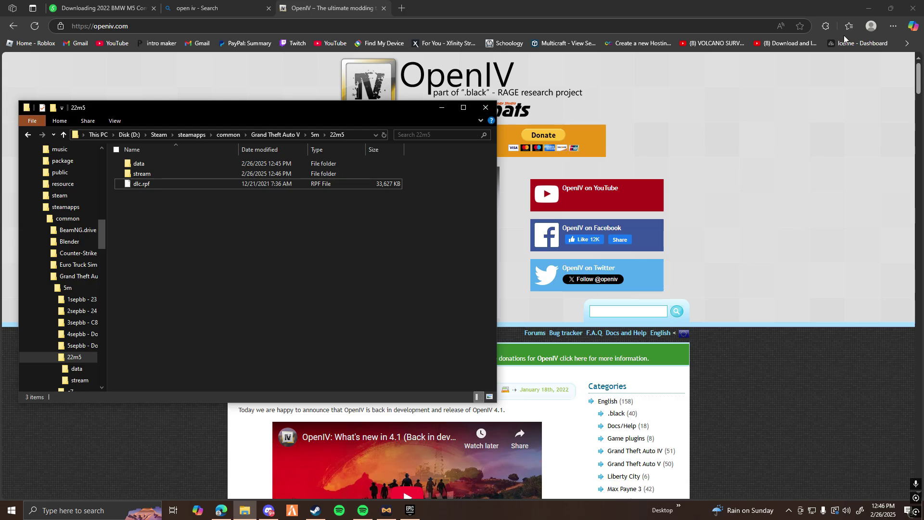
pyautogui.click(913, 7)
pyautogui.click(356, 161)
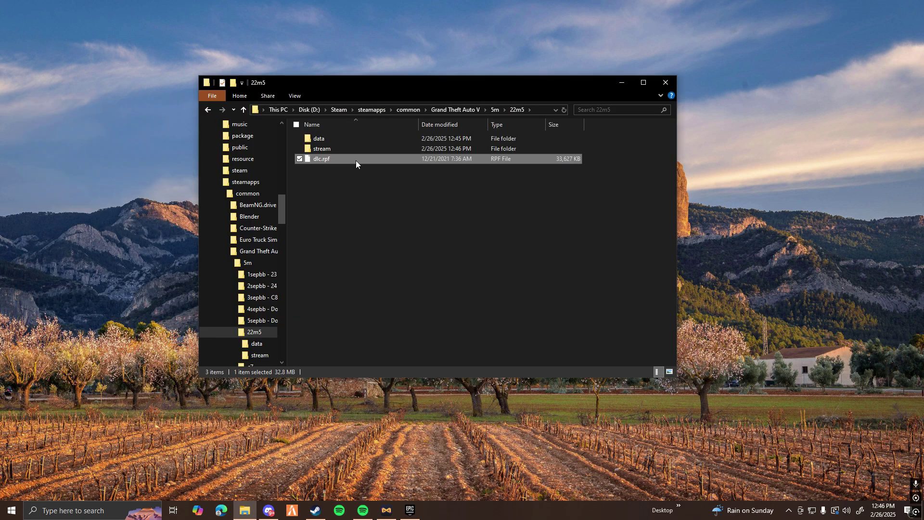
pyautogui.press('Delete')
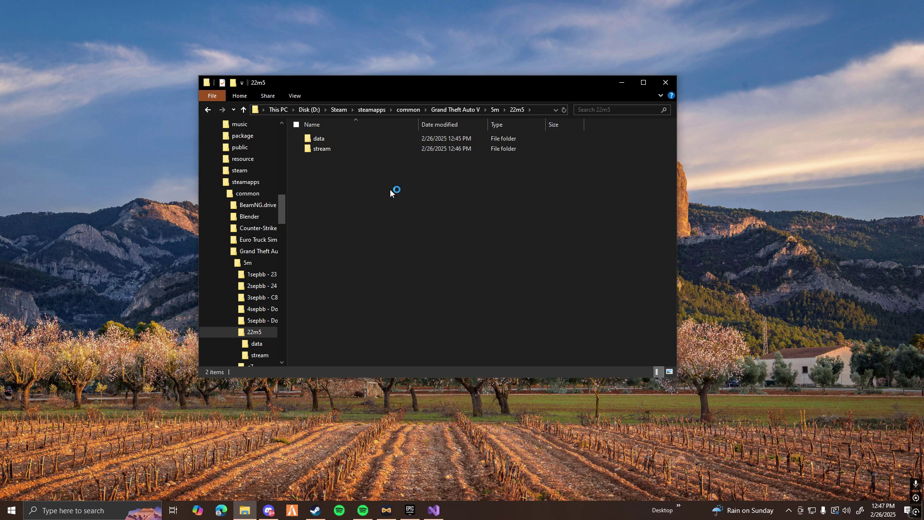
# - Create a new empty text file in 22m5 and rename it __resource.lua, accepting the extension change
pyautogui.rightClick(376, 188)
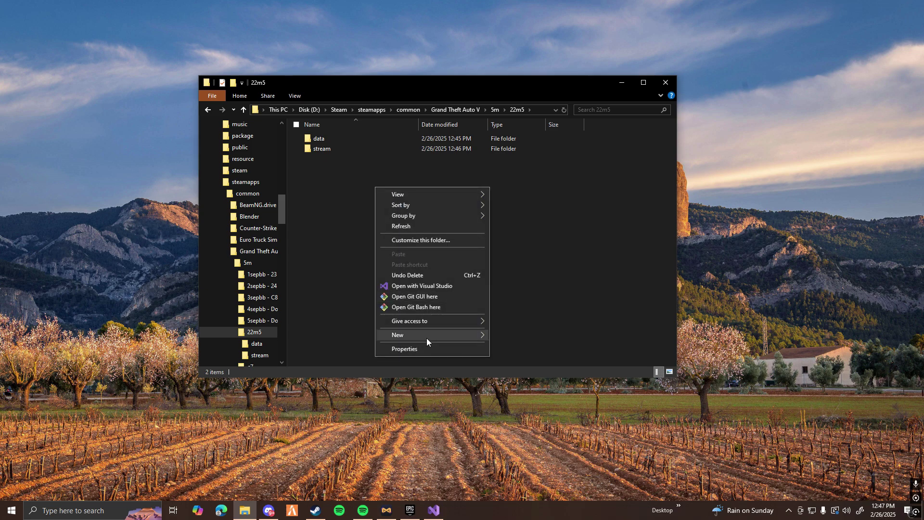
pyautogui.moveTo(427, 338)
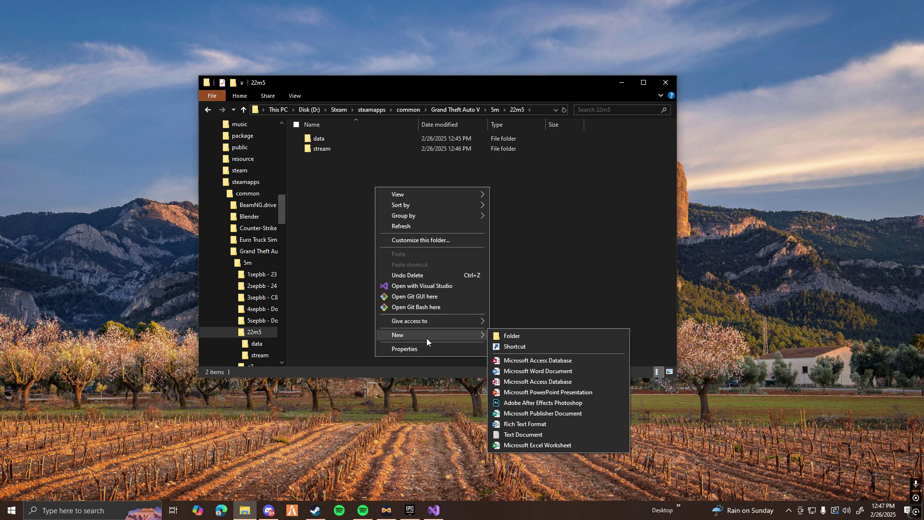
pyautogui.click(524, 434)
pyautogui.write('_')
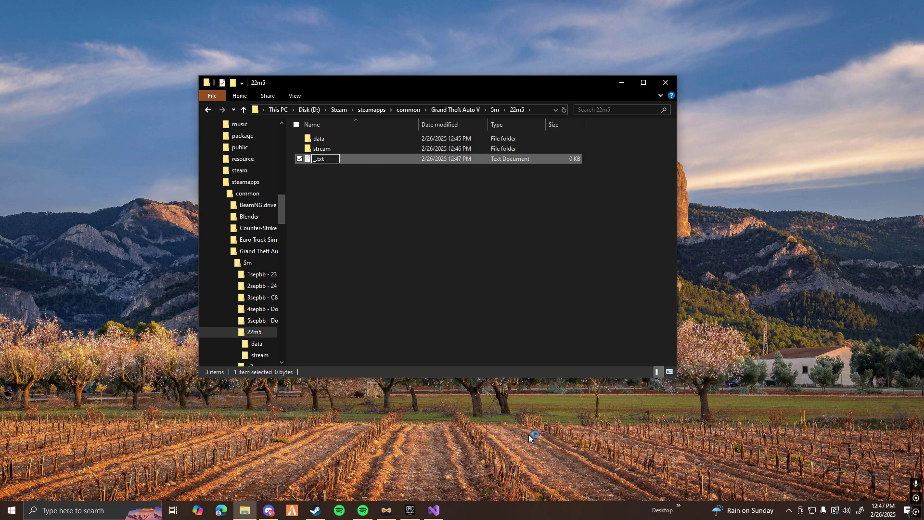
pyautogui.write('_resource')
pyautogui.press('BackSpace')
pyautogui.press('BackSpace')
pyautogui.write('lua')
pyautogui.press('Return')
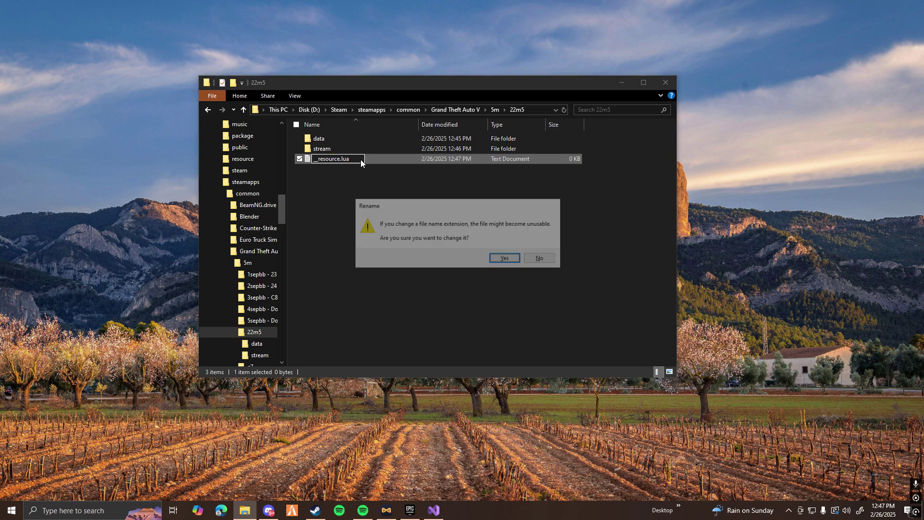
pyautogui.click(501, 259)
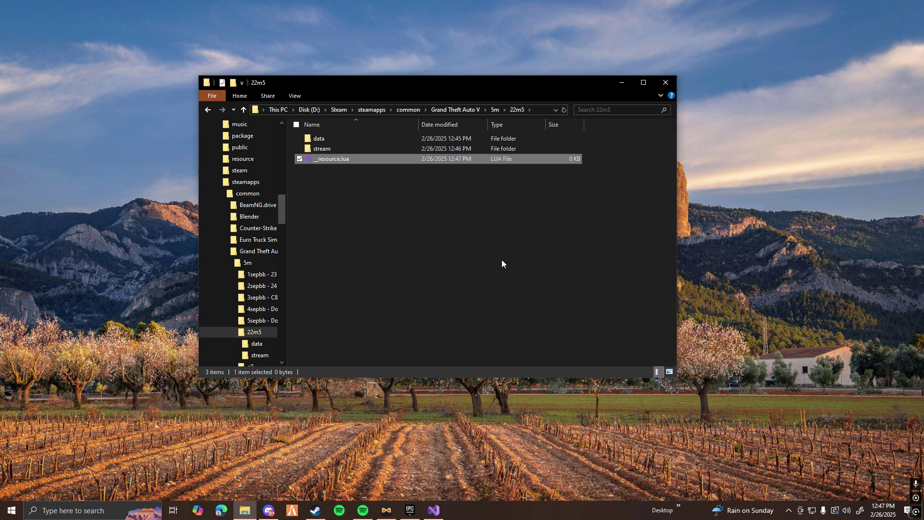
# - Paste the manifest with its files block and five data_file entries into __resource.lua, then save
pyautogui.doubleClick(353, 158)
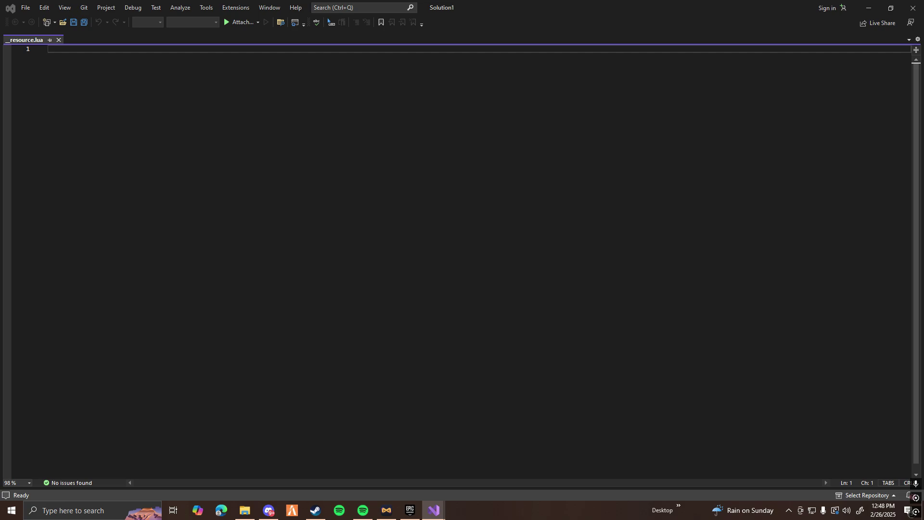
pyautogui.click(210, 85)
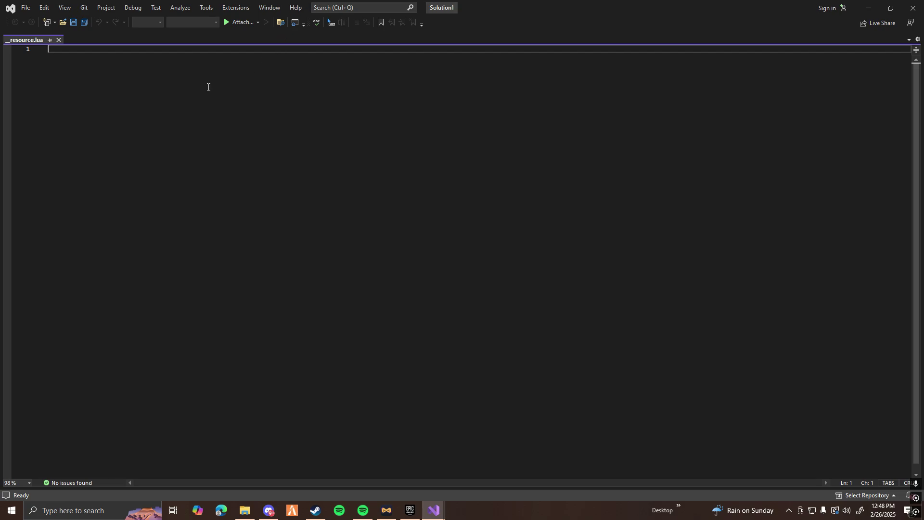
pyautogui.write("resource_manifest_version '77731fab-63ca-442c-a67b-abc70f28dfa5'  files {     'data/*.meta', }  data_file 'HANDLING_FILE' 'data/handling.meta' data_file 'VEHICLE_METADATA_FILE' 'data/vehicles.meta' data_file 'CARCOLS_FILE' 'data/carcols.meta' data_file 'VEHICLE_VARIATION_FILE' 'data/carvariations.meta' data_file 'VEHICLE_LAYOUTS_FILE' 'data/vehiclelayouts.meta'")
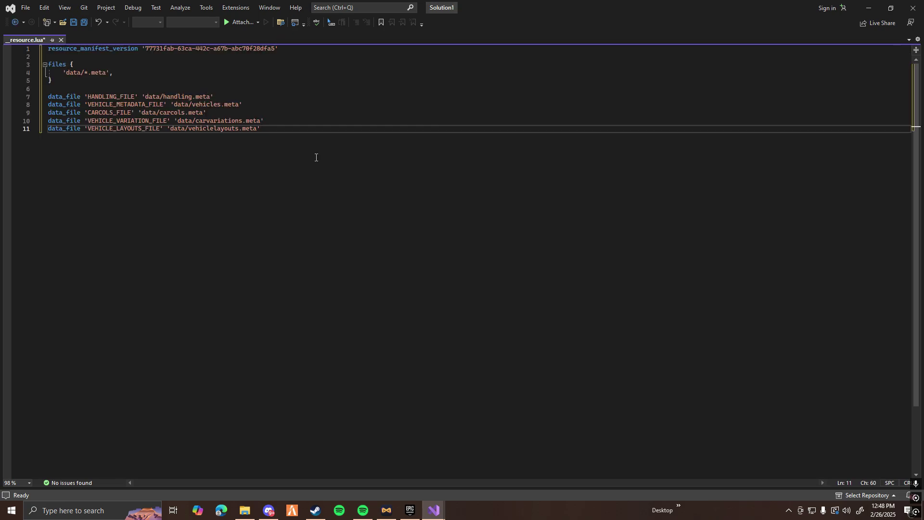
pyautogui.hotkey('ctrl', 's')
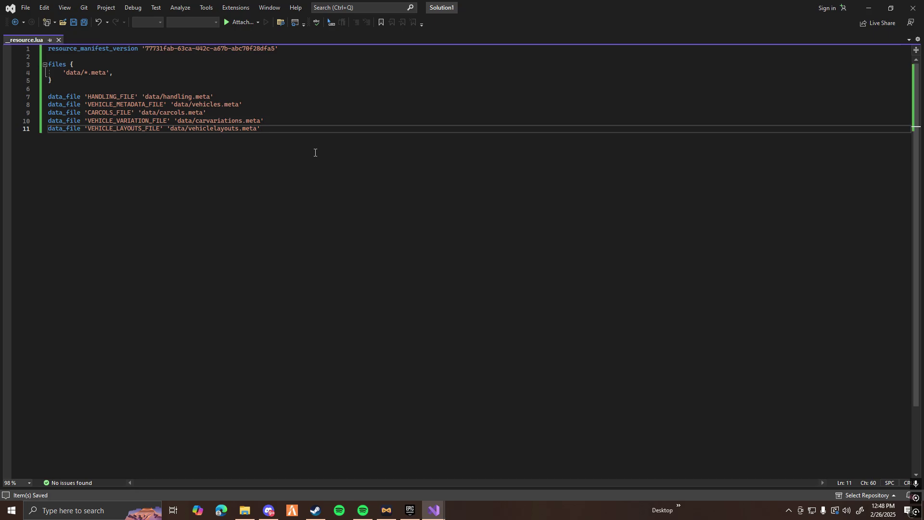
pyautogui.click(913, 8)
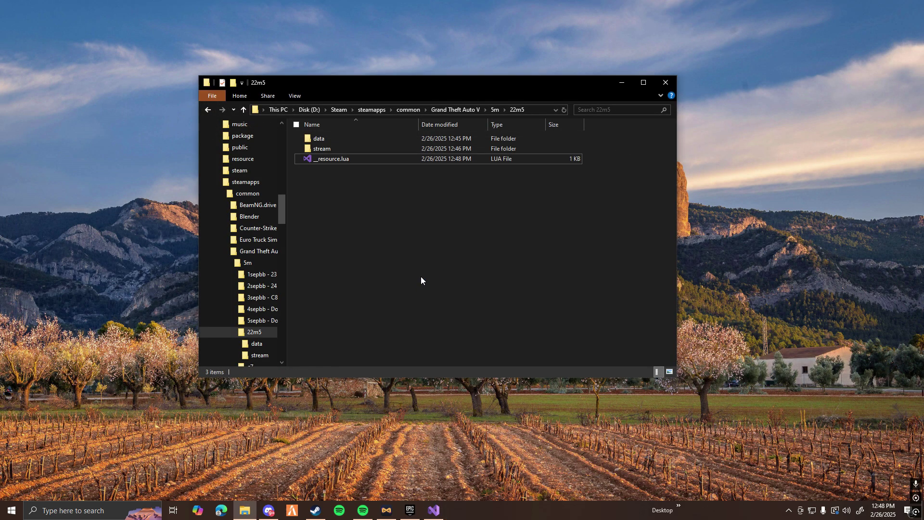
# - Create a new folder named [vehicles] in the server's resources folder
pyautogui.click(495, 110)
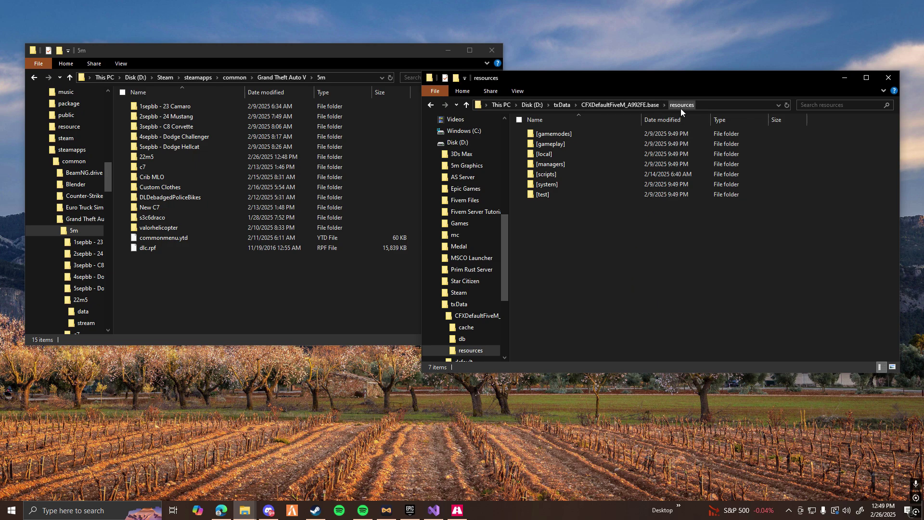
pyautogui.rightClick(596, 273)
pyautogui.moveTo(634, 424)
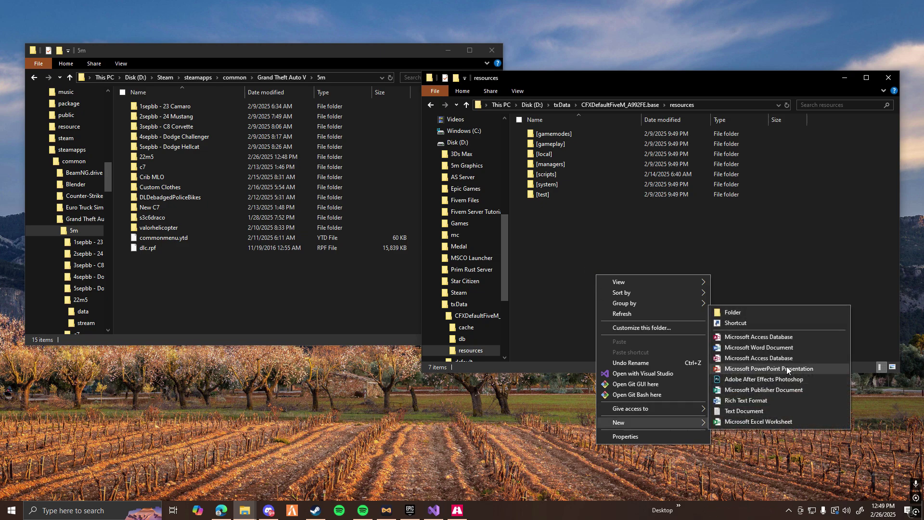
pyautogui.click(753, 311)
pyautogui.write('[veh')
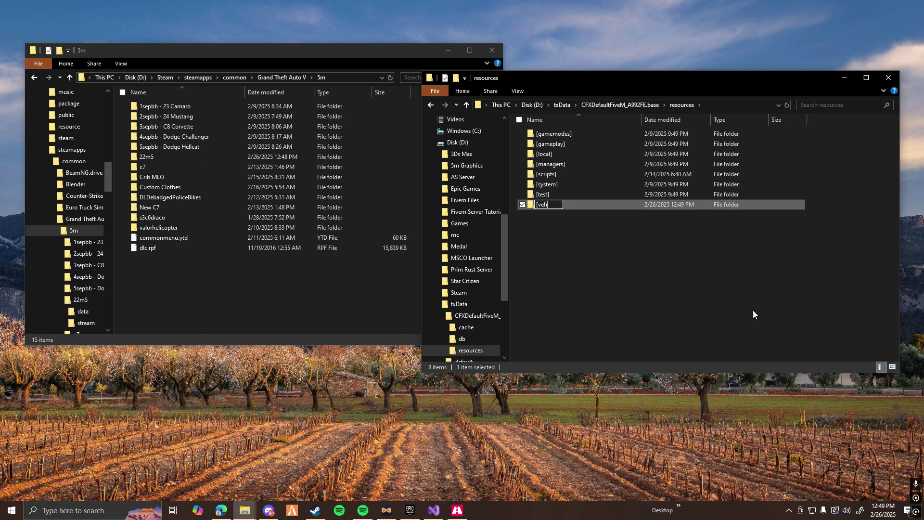
pyautogui.write('icles')
pyautogui.press('Return')
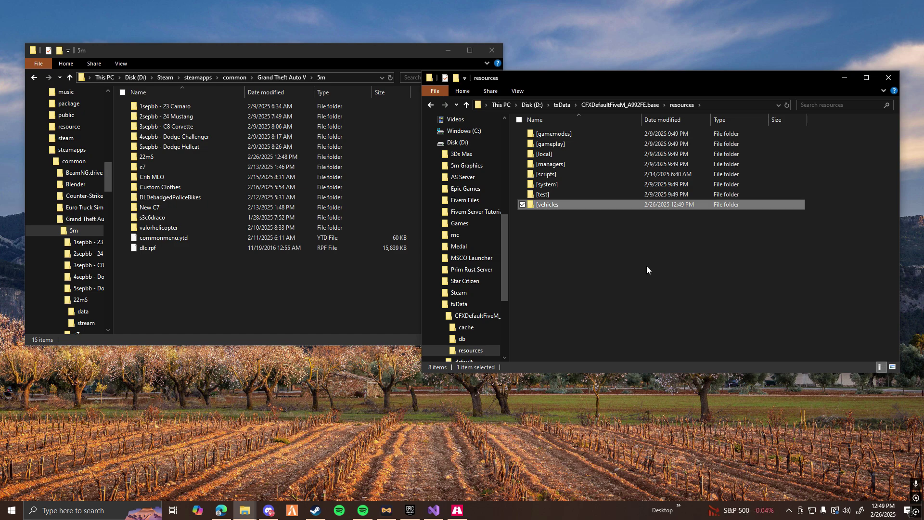
pyautogui.rightClick(568, 204)
pyautogui.click(596, 468)
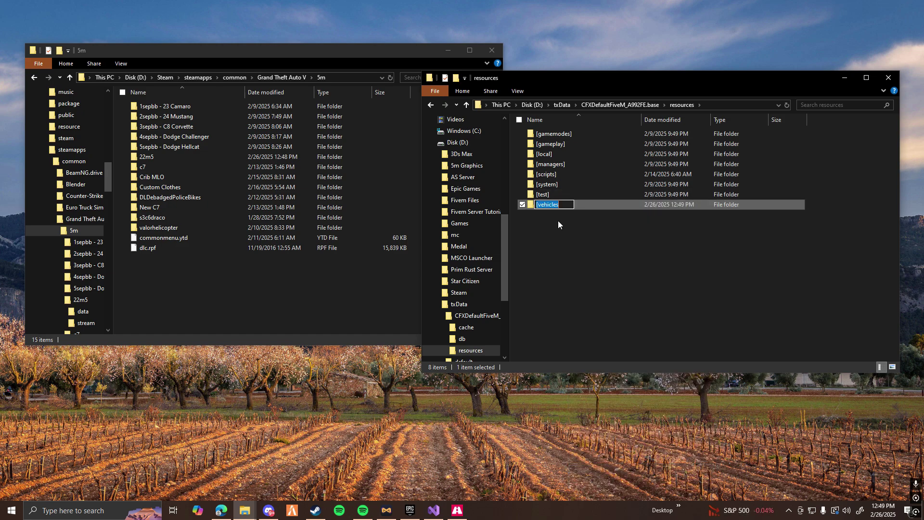
pyautogui.write(']')
pyautogui.press('Return')
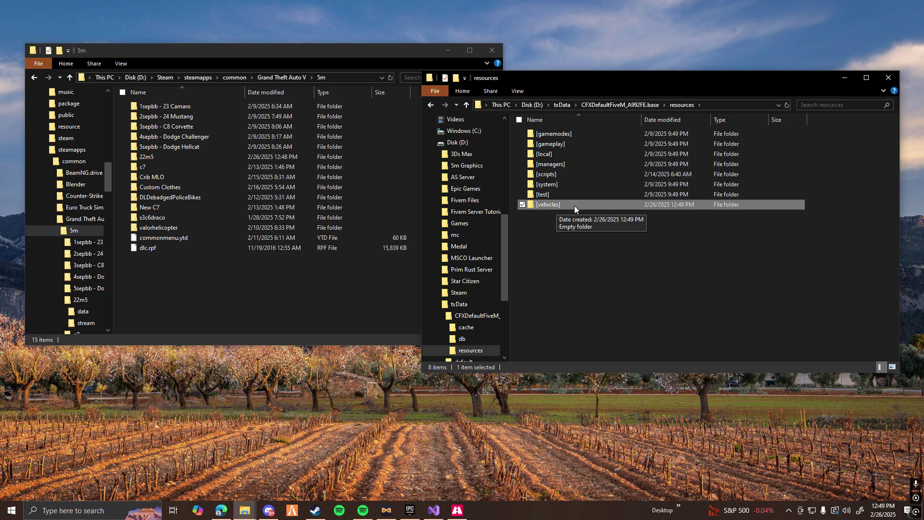
# - Move the 22m5 folder from the 5m window into the empty [vehicles] folder
pyautogui.doubleClick(557, 204)
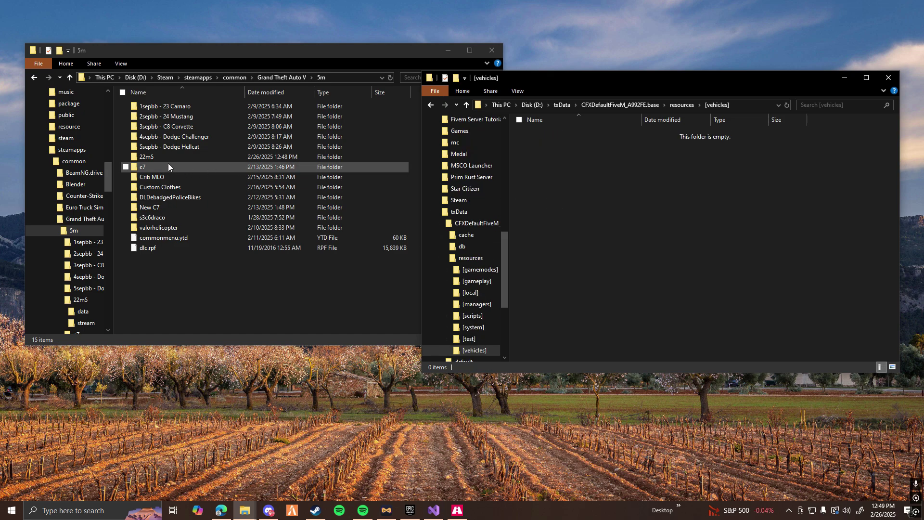
pyautogui.moveTo(161, 160); pyautogui.dragTo(576, 184)
pyautogui.click(578, 188)
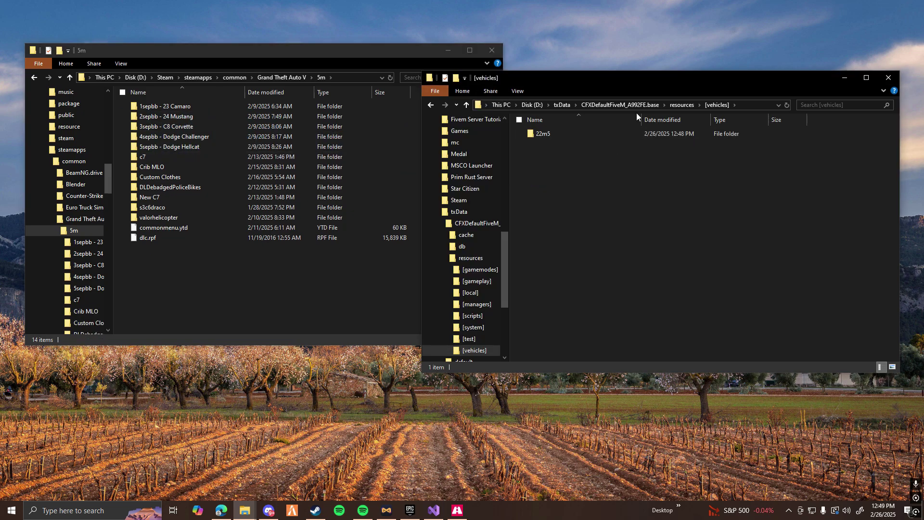
# - In txAdmin's CFG Editor, add 'ensure [vehicles]' under 'ensure [scripts]' and save the file
pyautogui.hotkey('alt', 'Tab')
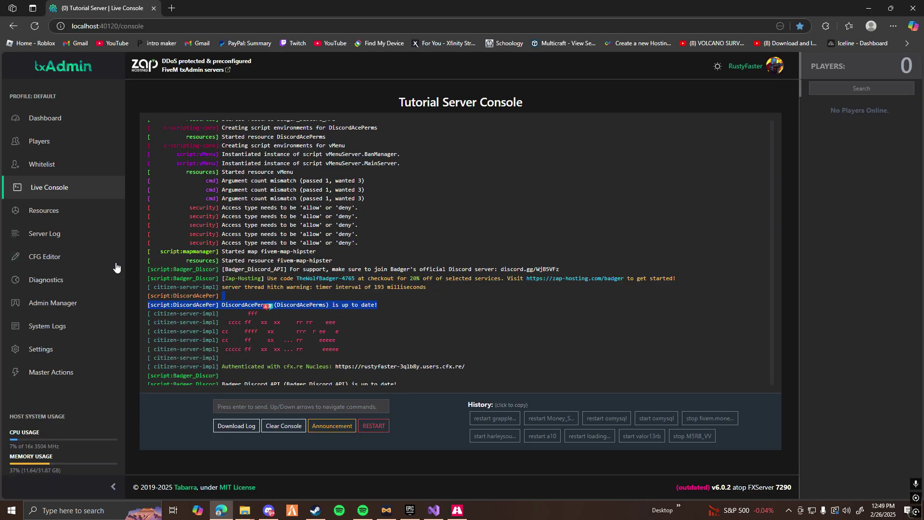
pyautogui.click(80, 260)
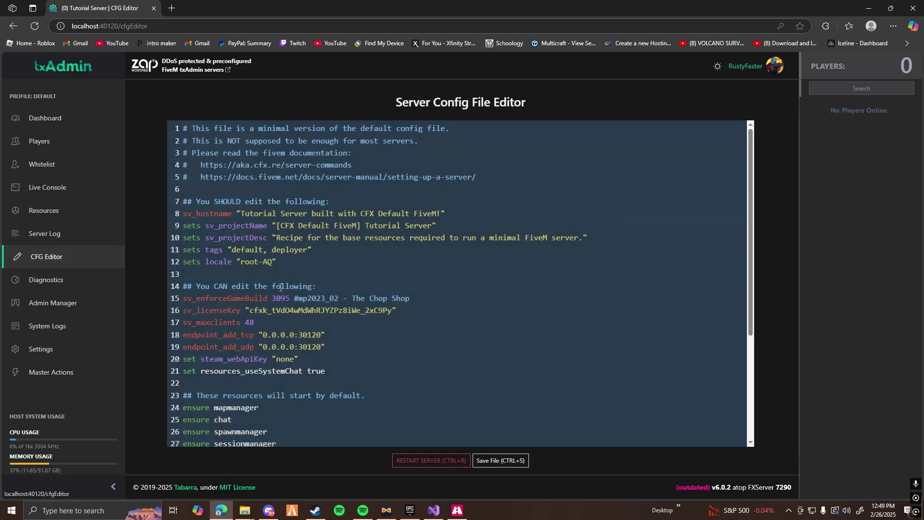
pyautogui.scroll(-3, 284, 310)
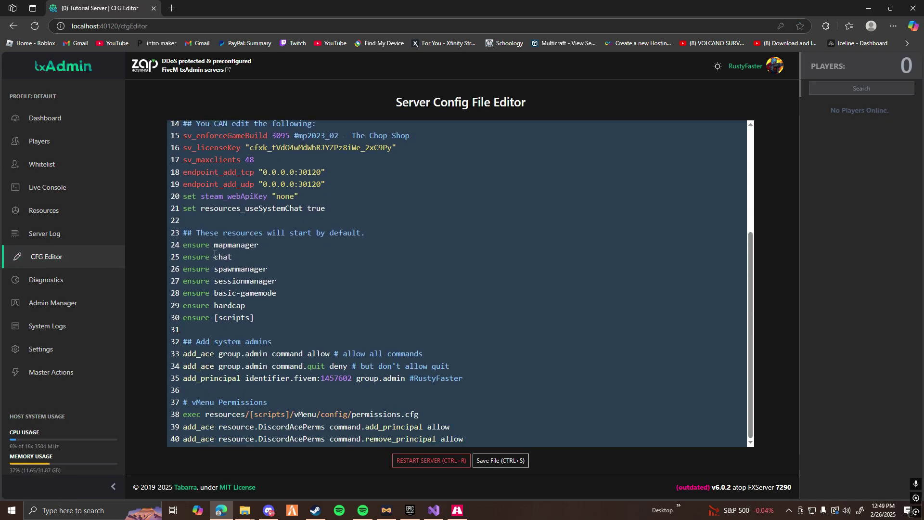
pyautogui.click(275, 322)
pyautogui.press('Return')
pyautogui.write('ensure ')
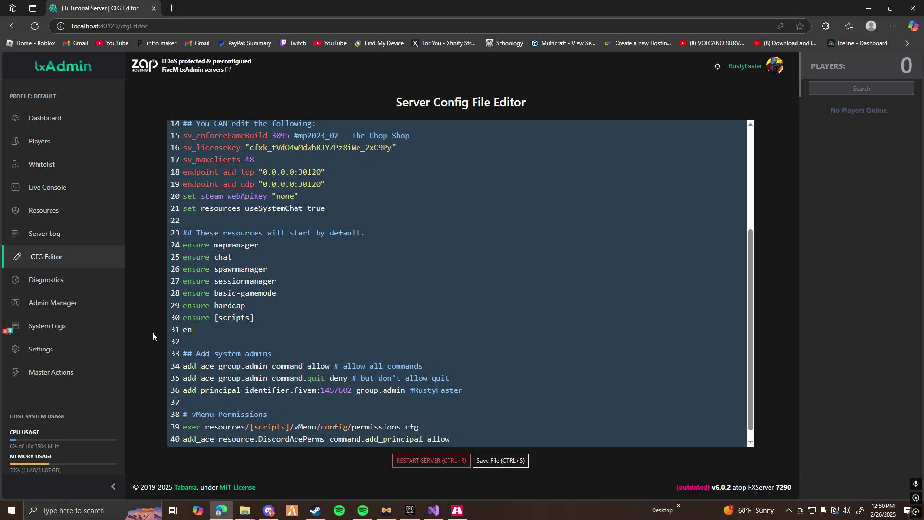
pyautogui.write('[vehicles]')
pyautogui.click(511, 464)
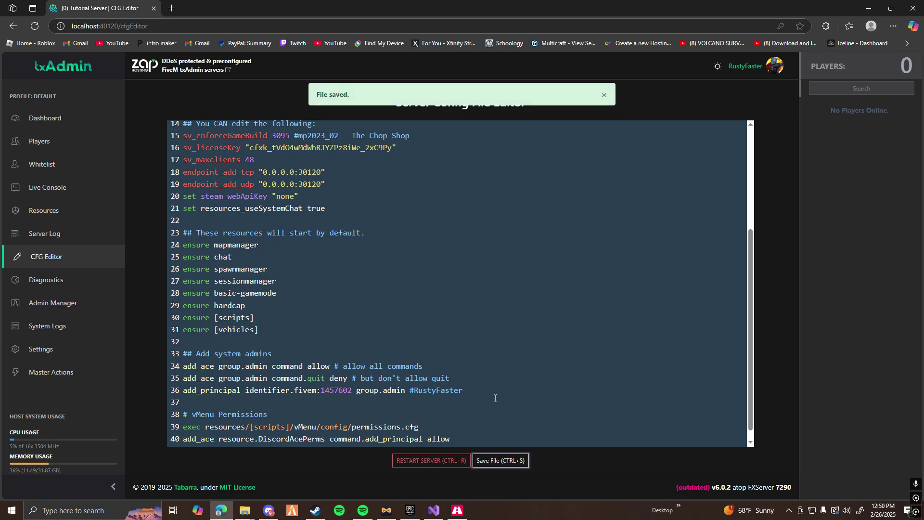
# - Restart the server, verify 22m5 started in the log, and find 22m5 in Resources
pyautogui.click(48, 188)
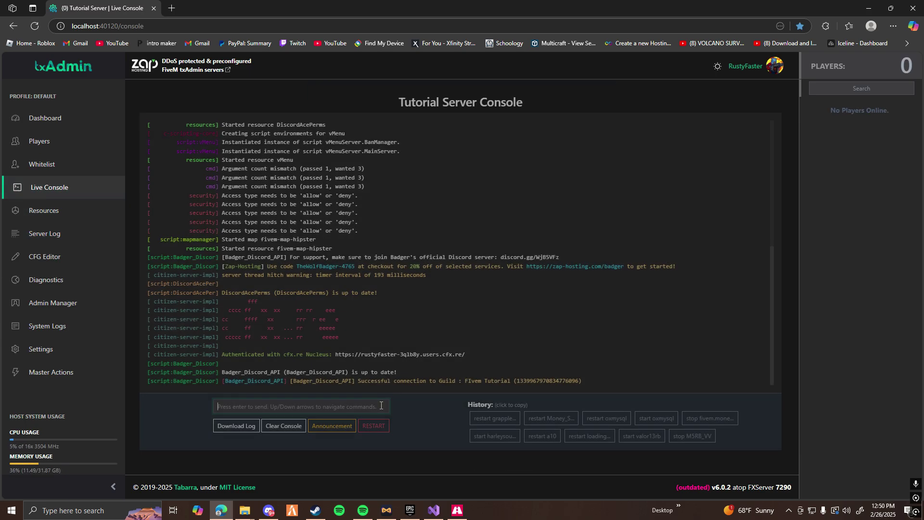
pyautogui.click(375, 425)
pyautogui.click(560, 295)
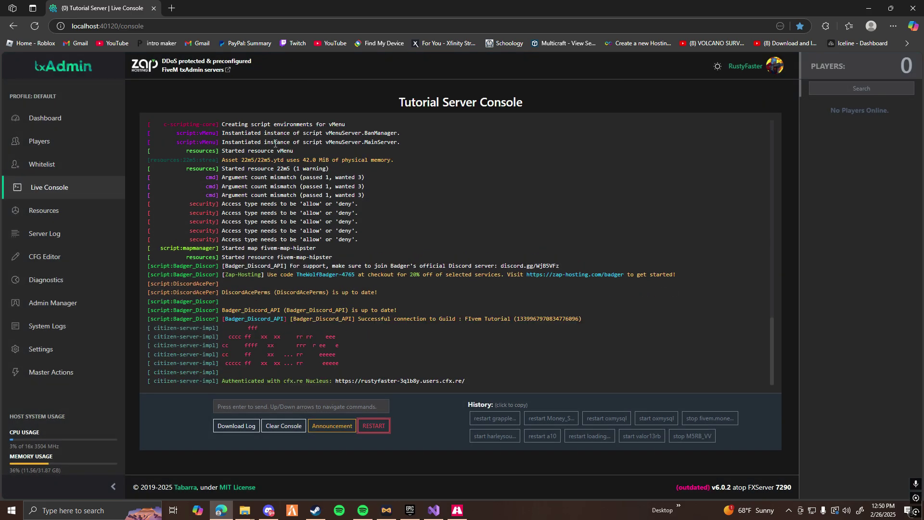
pyautogui.moveTo(223, 168); pyautogui.dragTo(298, 168)
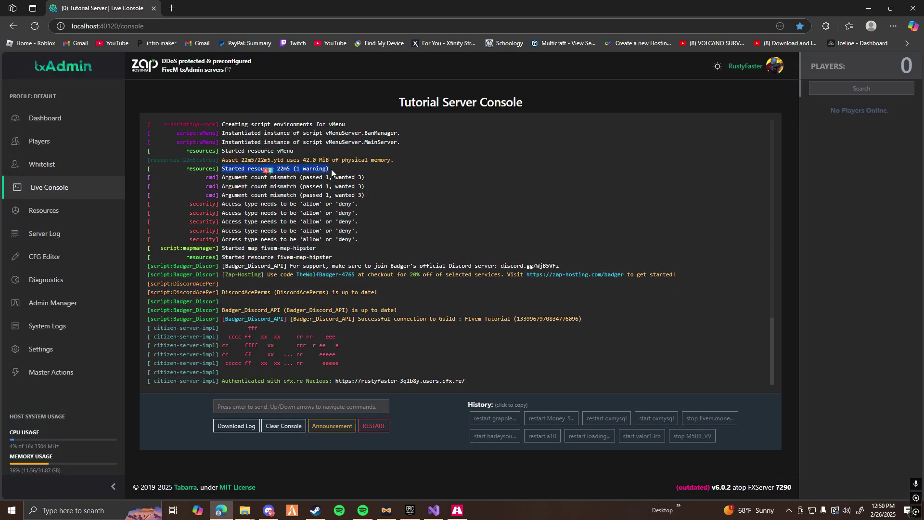
pyautogui.click(333, 173)
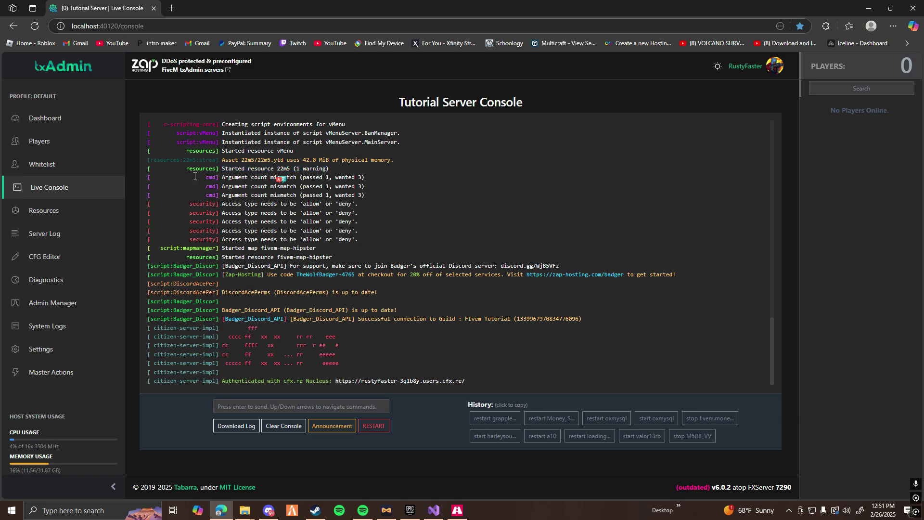
pyautogui.click(82, 219)
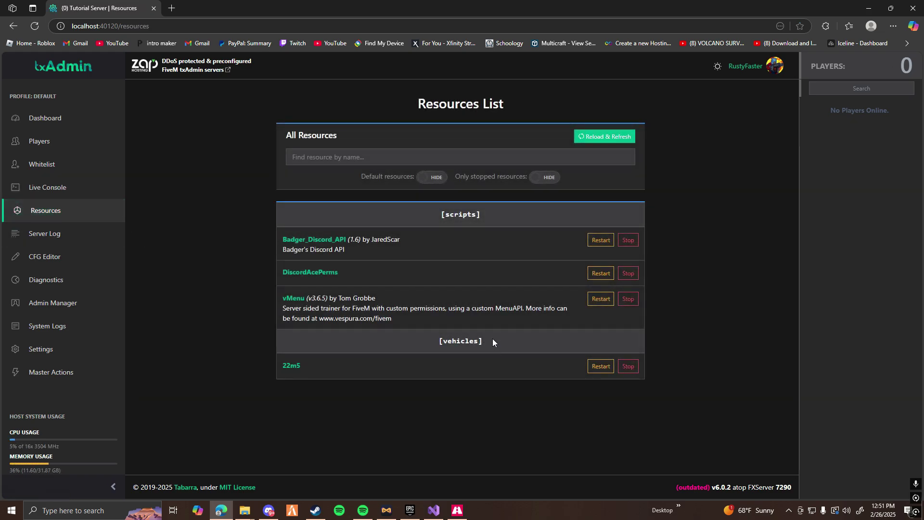
pyautogui.moveTo(281, 368); pyautogui.dragTo(313, 366)
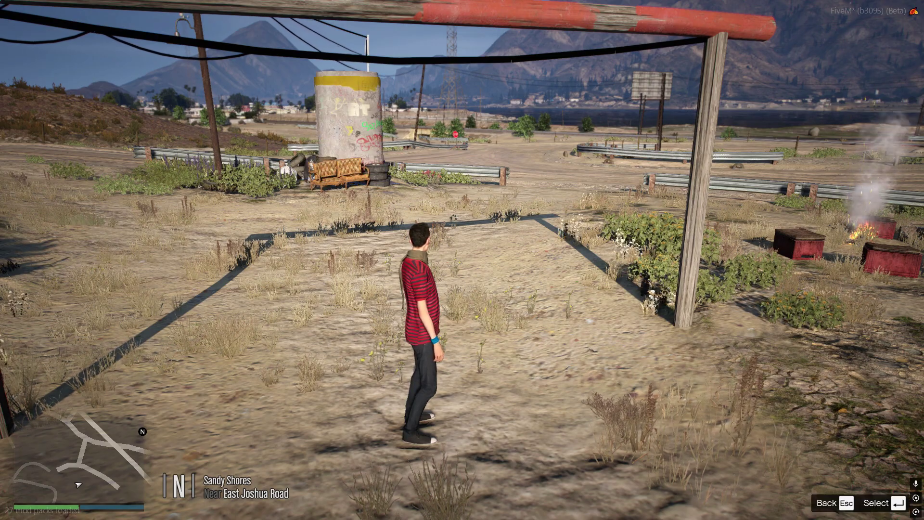
# - In vMenu, go to Vehicle Related Options and open Spawn Vehicle By Model Name
pyautogui.press('m')
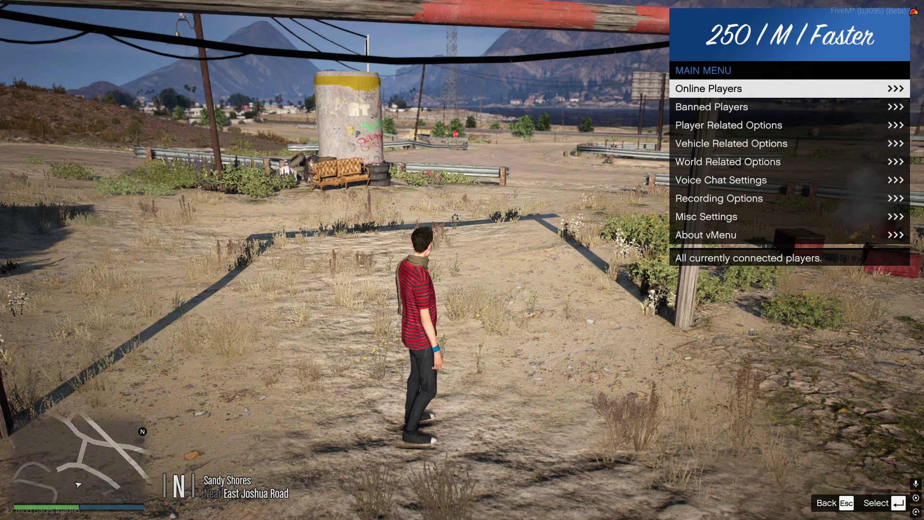
pyautogui.press('Down')
pyautogui.press('Down')
pyautogui.press('Down')
pyautogui.press('Return')
pyautogui.press('Down')
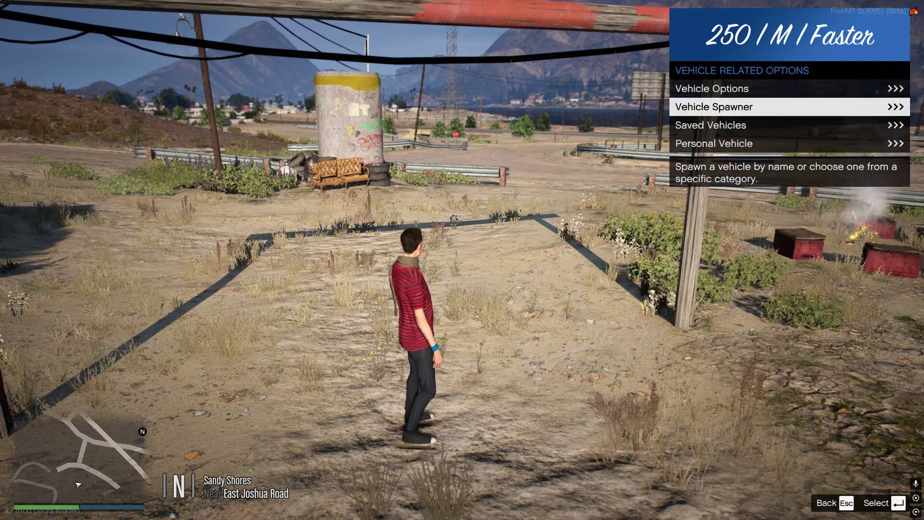
pyautogui.press('Return')
pyautogui.press('Return')
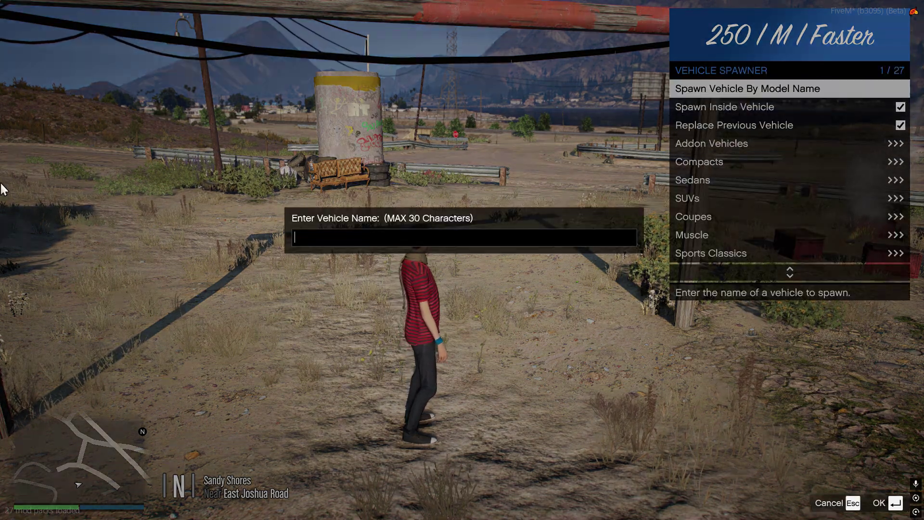
# - Check the 22m5.yft model file name in the 22m5 stream folder in File Explorer
pyautogui.press('super')
pyautogui.moveTo(247, 514)
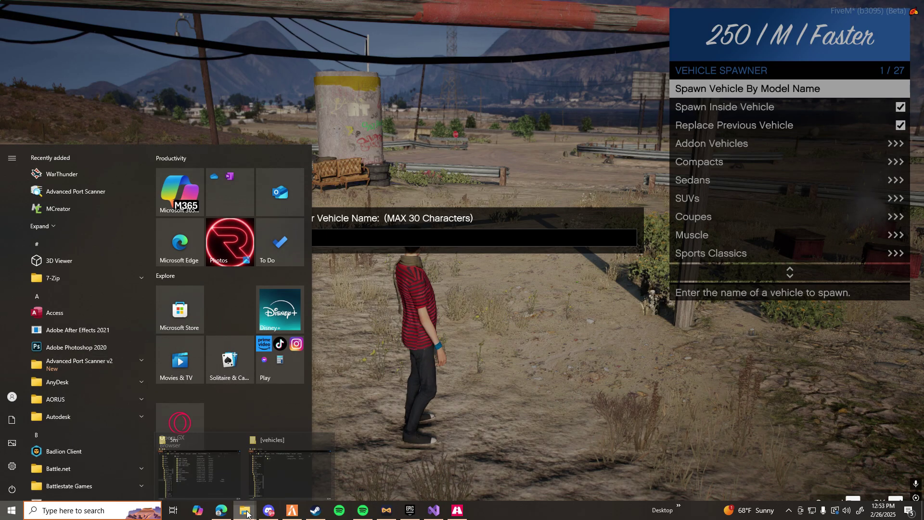
pyautogui.click(289, 469)
pyautogui.click(568, 134)
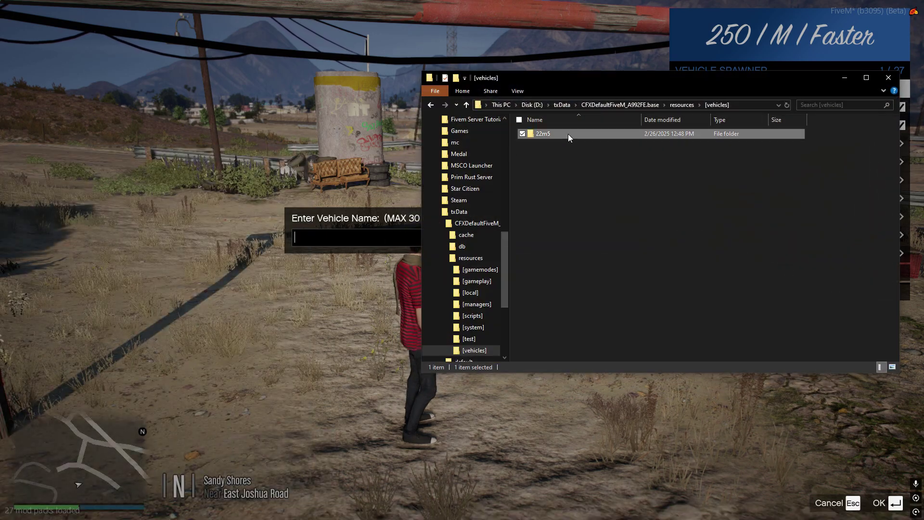
pyautogui.doubleClick(567, 134)
pyautogui.doubleClick(565, 141)
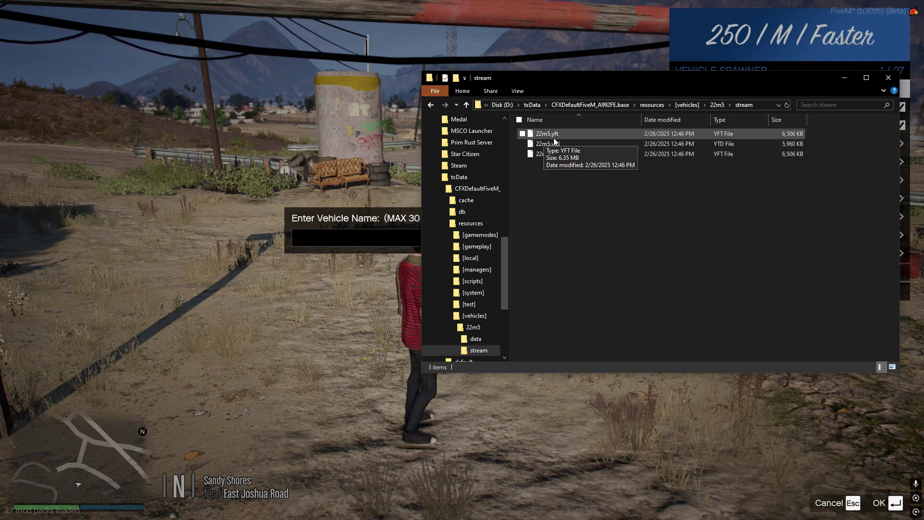
pyautogui.click(542, 135)
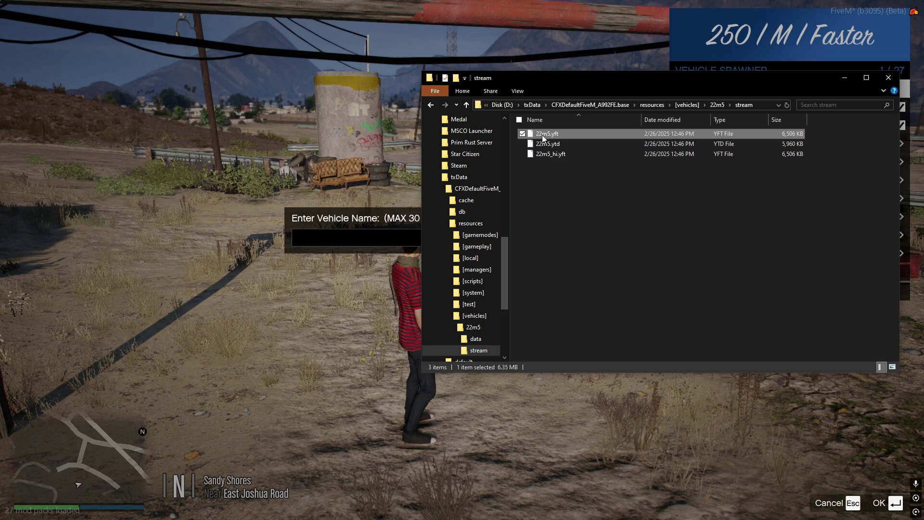
pyautogui.click(545, 136)
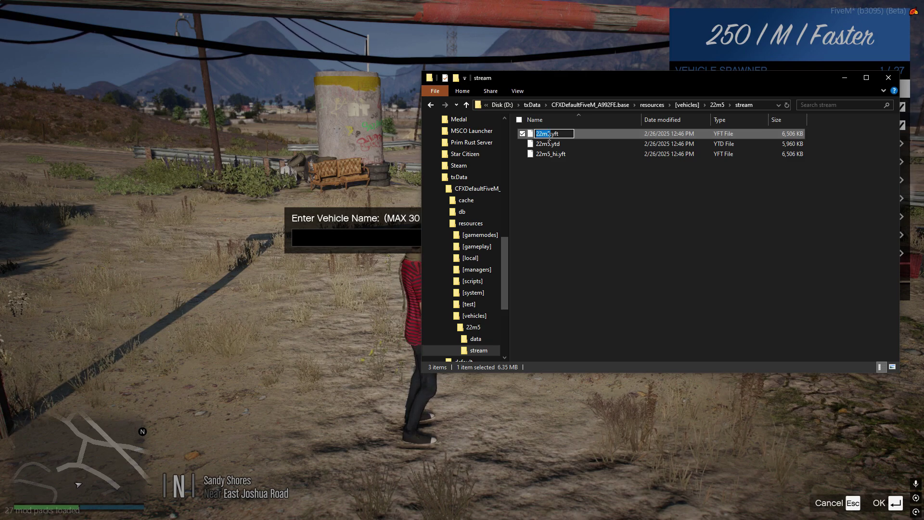
# - Spawn the 22m5 by model name, drive it forward briefly, then get out beside it
pyautogui.click(844, 78)
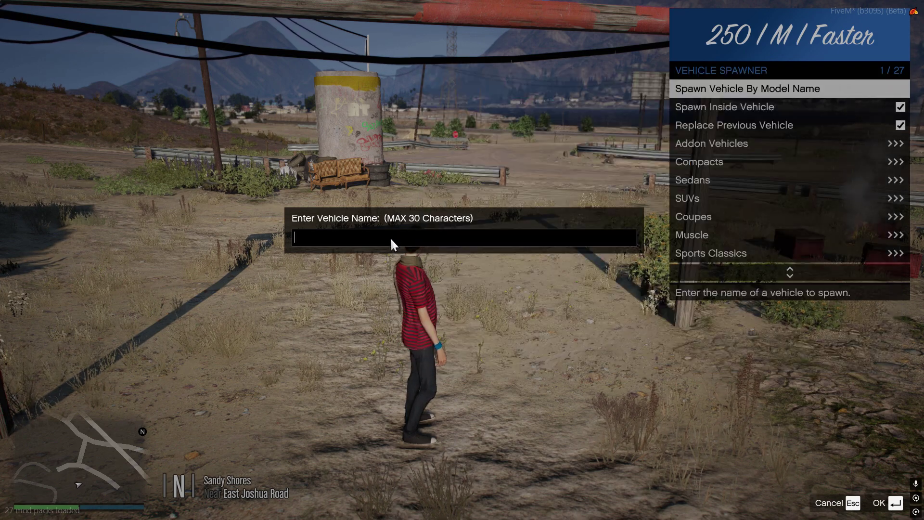
pyautogui.write('22m5')
pyautogui.press('Return')
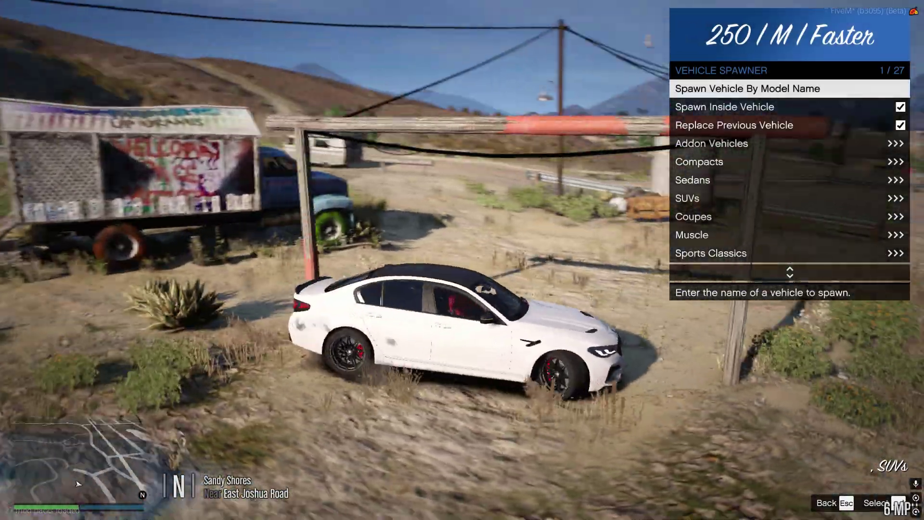
pyautogui.press('w')
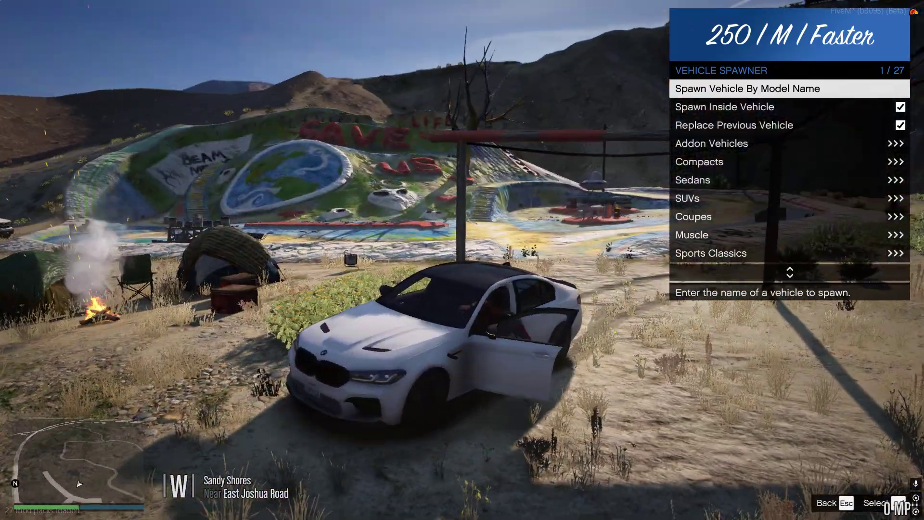
pyautogui.press('a')
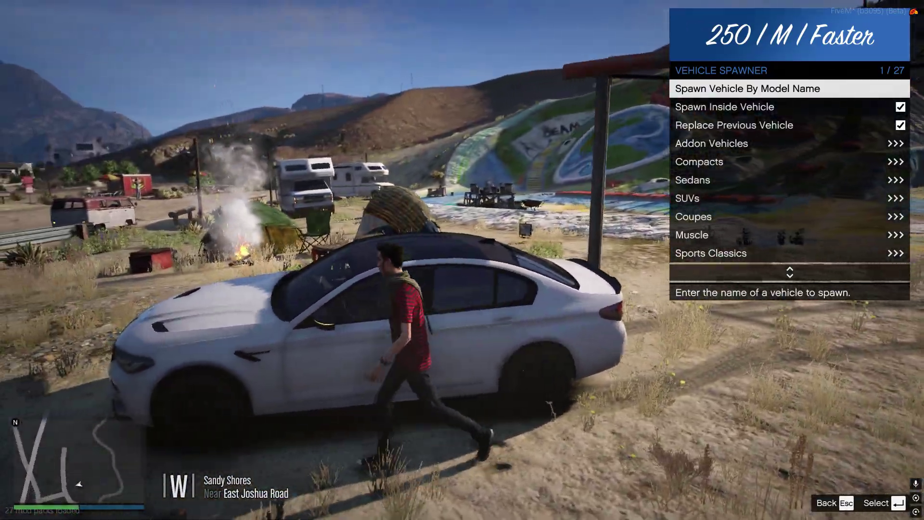
pyautogui.press('s')
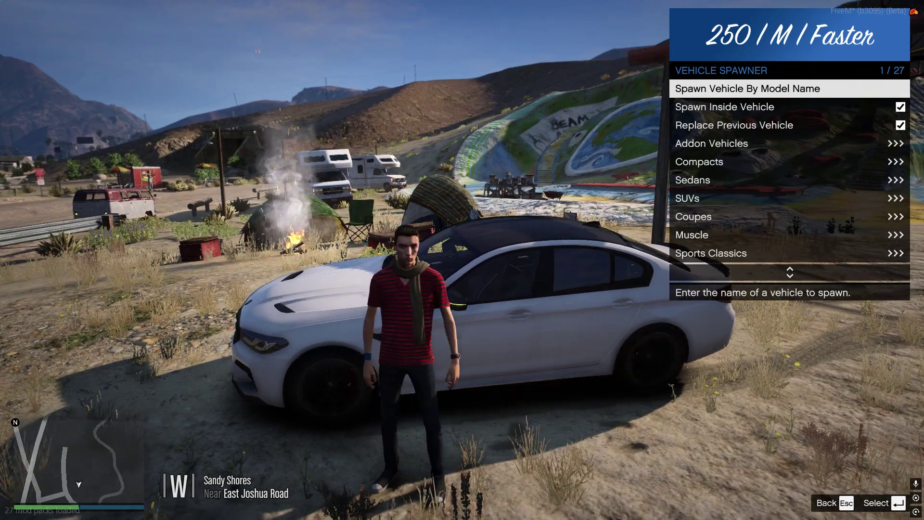